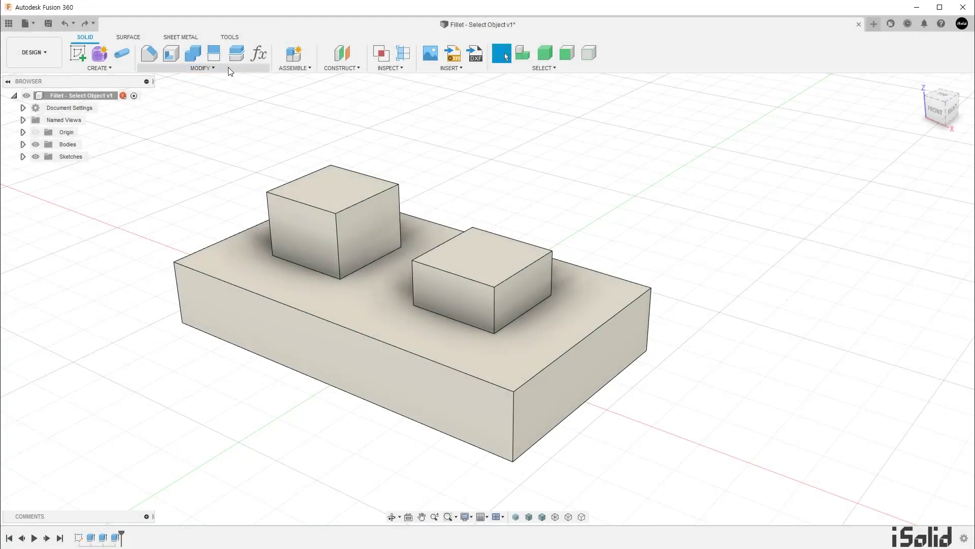
Start a Fillet of type Fillet and round the base block's two front upper edges with a 4 mm radius
left_click(229, 68)
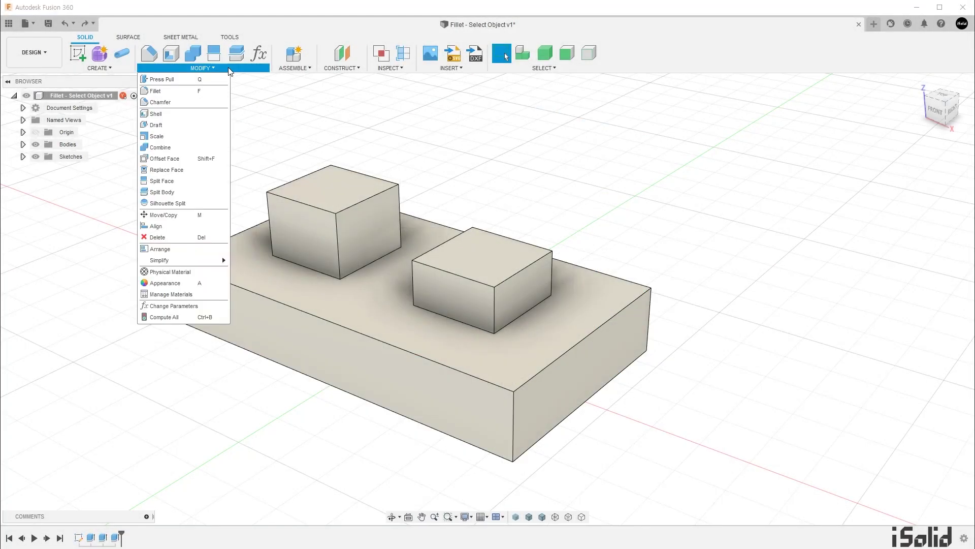
left_click(179, 98)
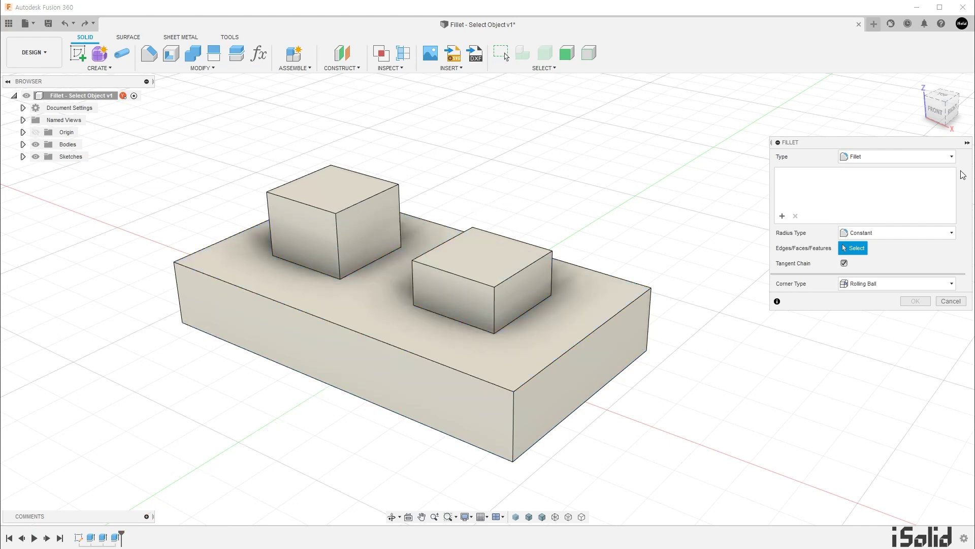
left_click(945, 157)
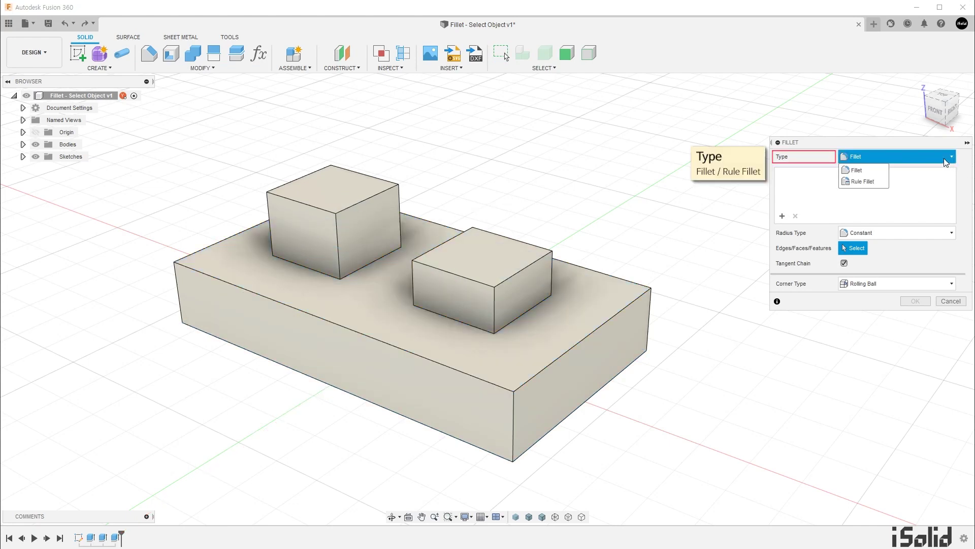
left_click(883, 174)
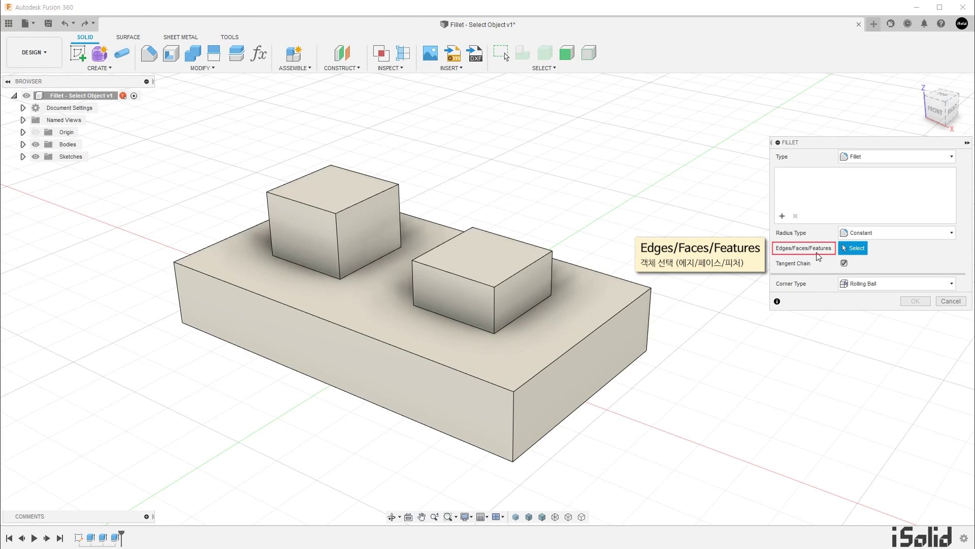
left_click(474, 375)
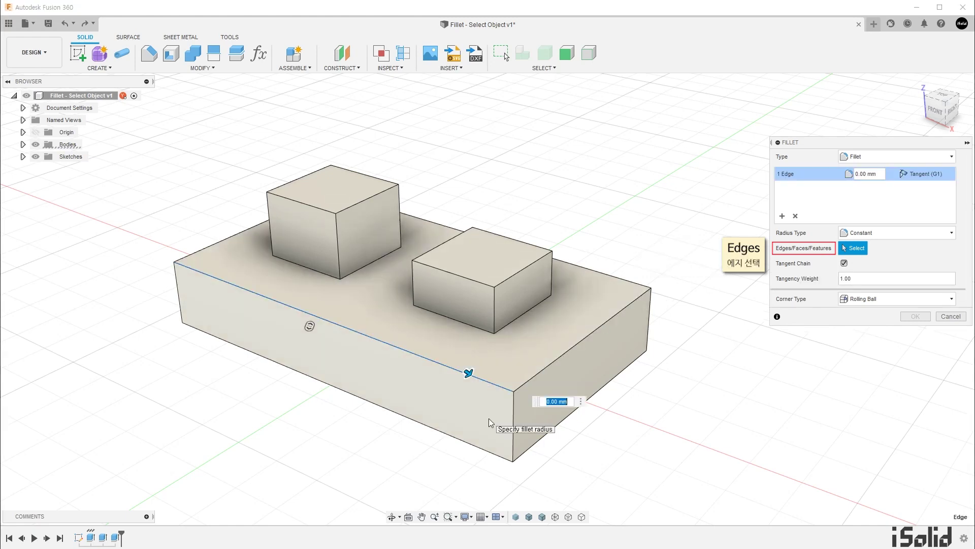
left_click(532, 375)
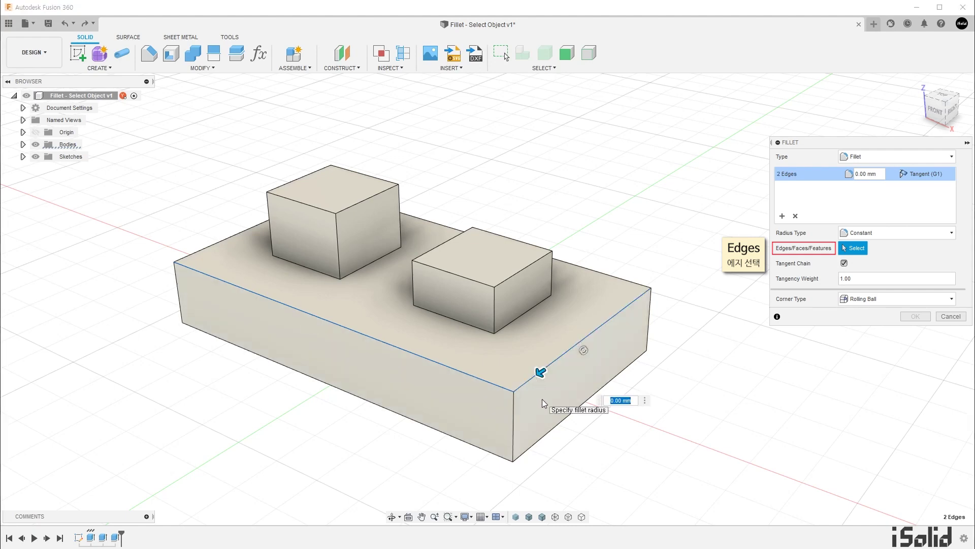
left_click_drag(542, 374, 535, 376)
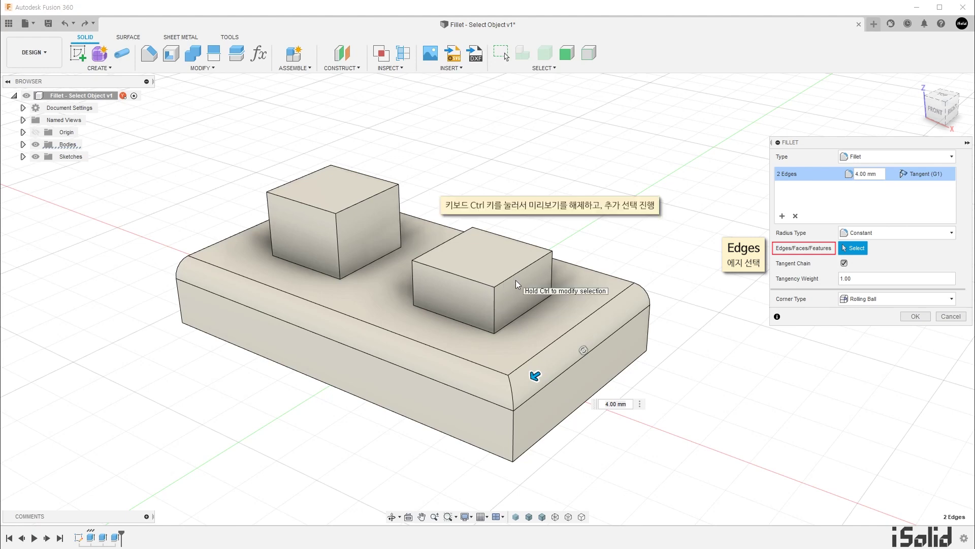
Add the lower raised block's two front top edges to the base's fillet selection and deselect them again
key("ctrl")
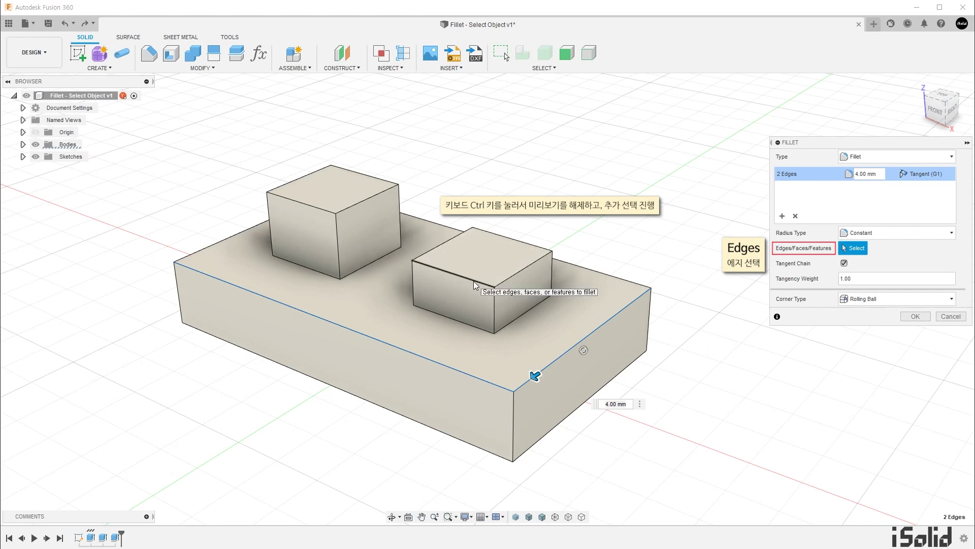
left_click(474, 281)
left_click(516, 276)
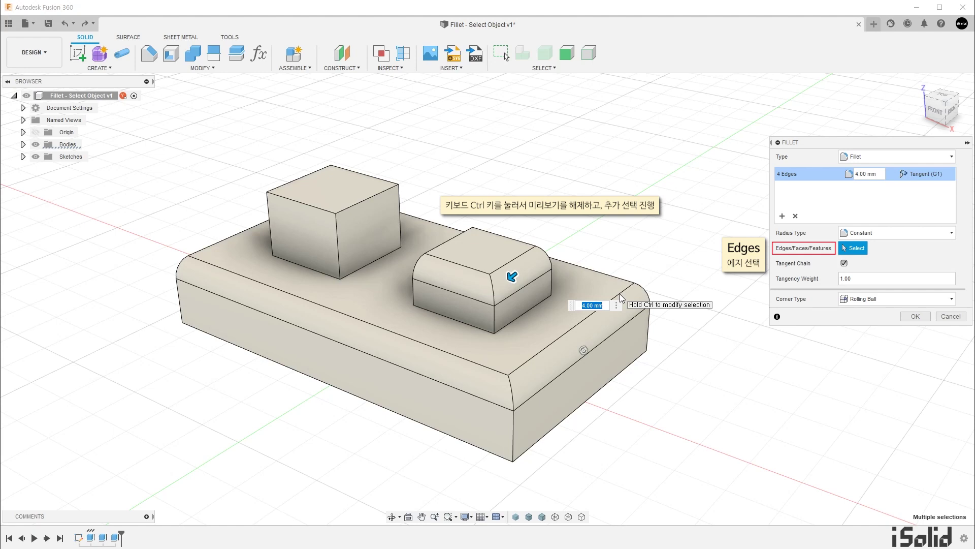
key("ctrl")
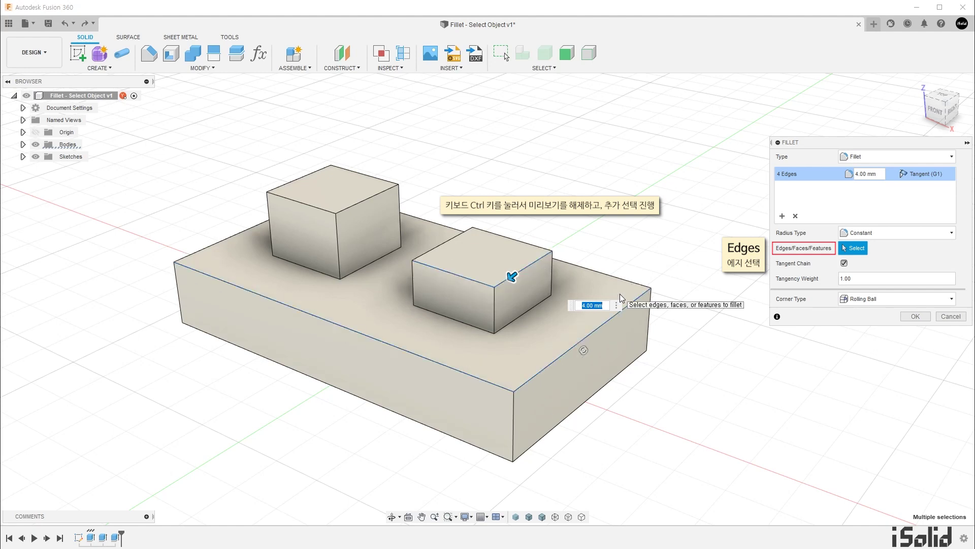
left_click(488, 282)
left_click(516, 273)
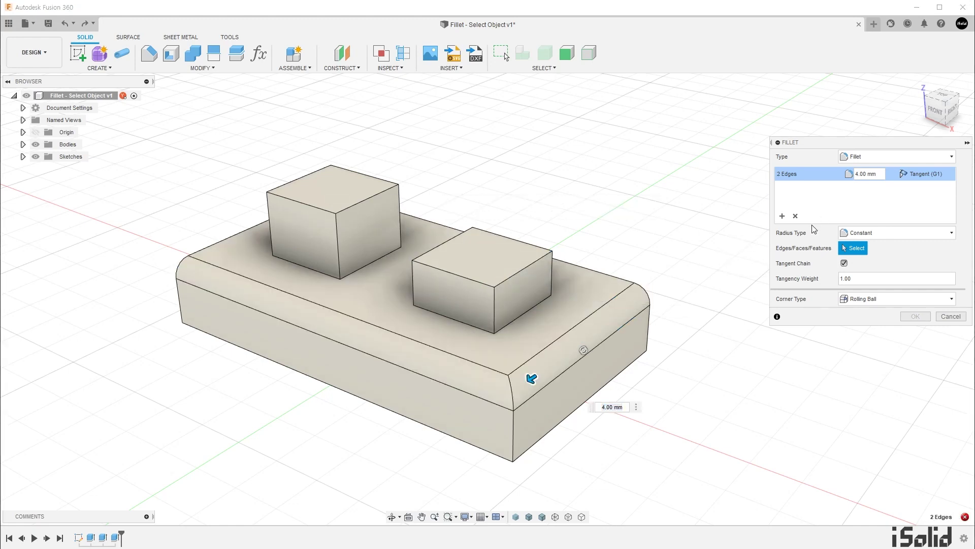
Add a second fillet selection set for the lower raised block's top face with a 3 mm radius
left_click(783, 216)
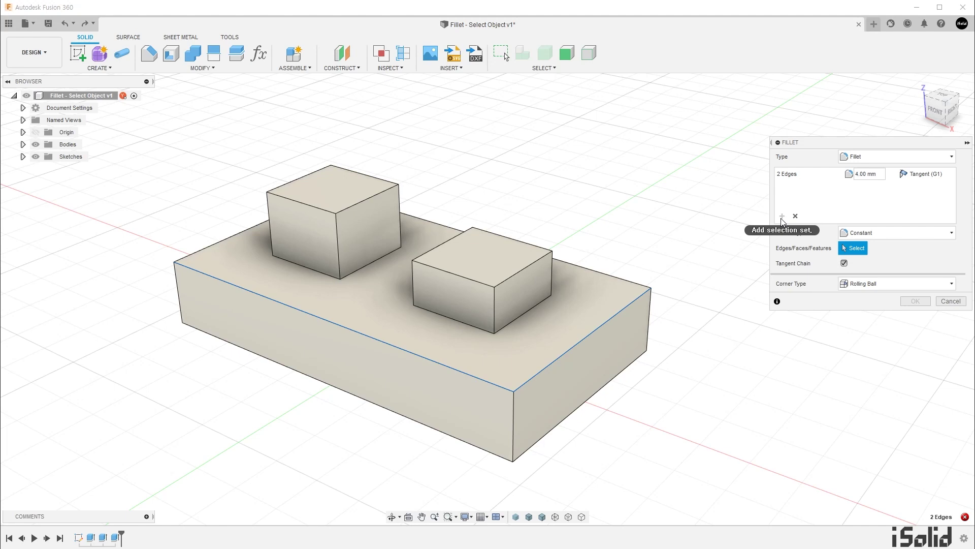
left_click(505, 257)
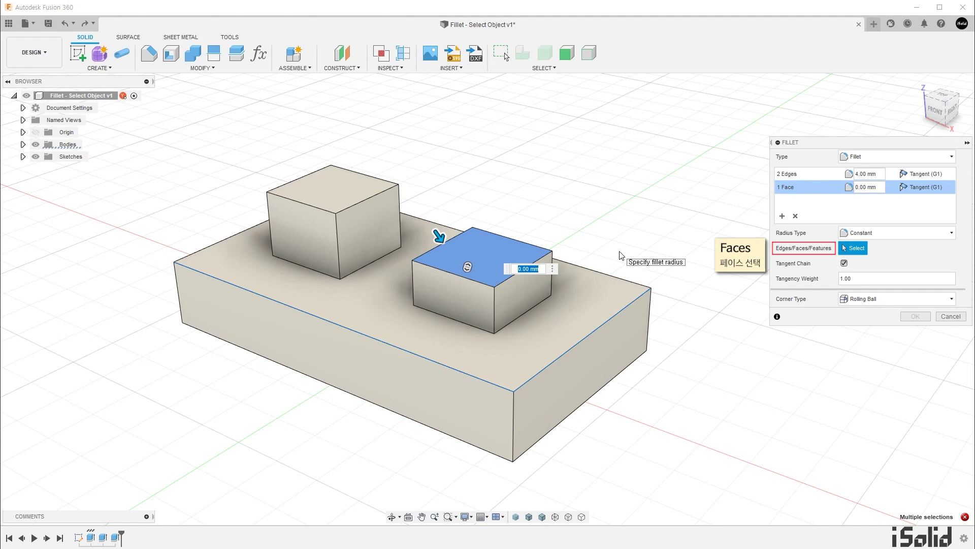
left_click(880, 187)
left_click_drag(880, 187, 854, 187)
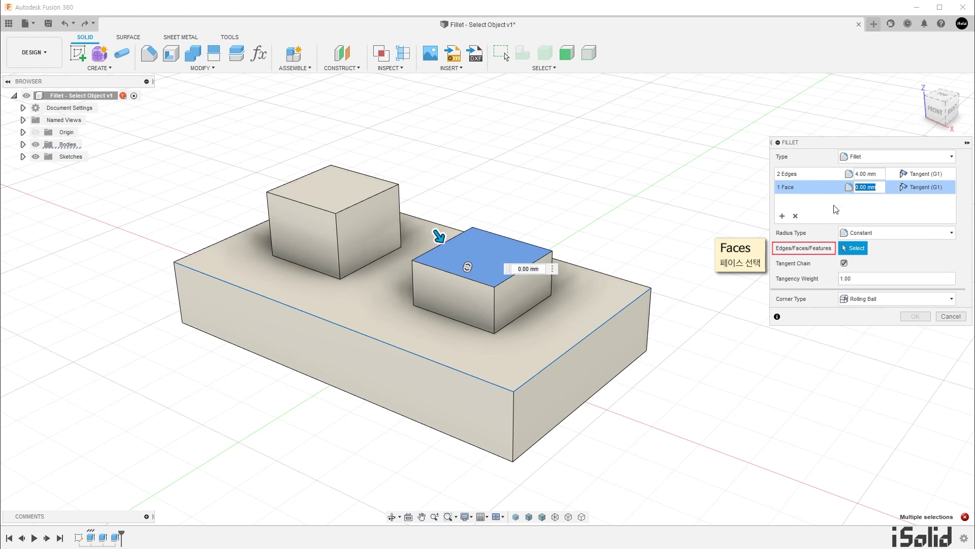
type("3")
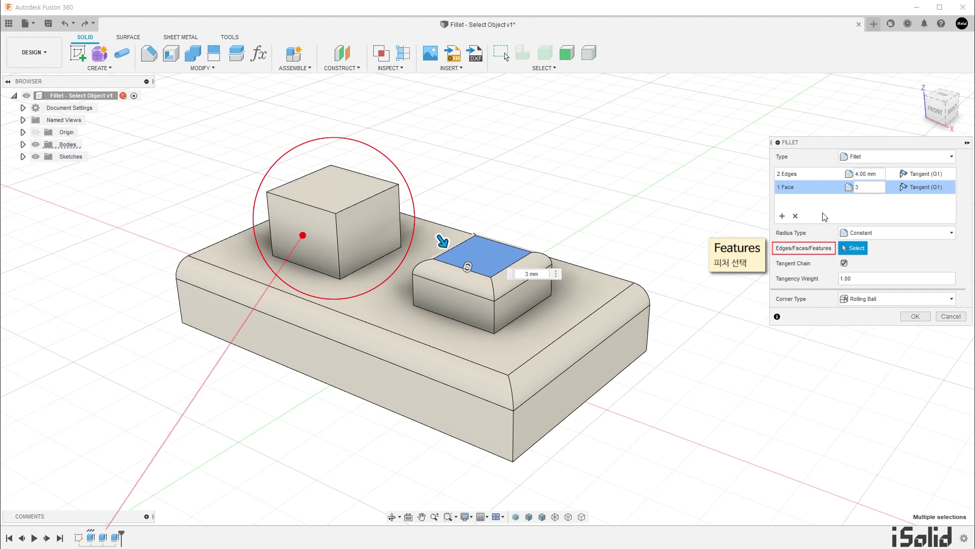
Add a third selection set for the taller block's extrude feature with a 2 mm radius and complete the fillet
left_click(785, 219)
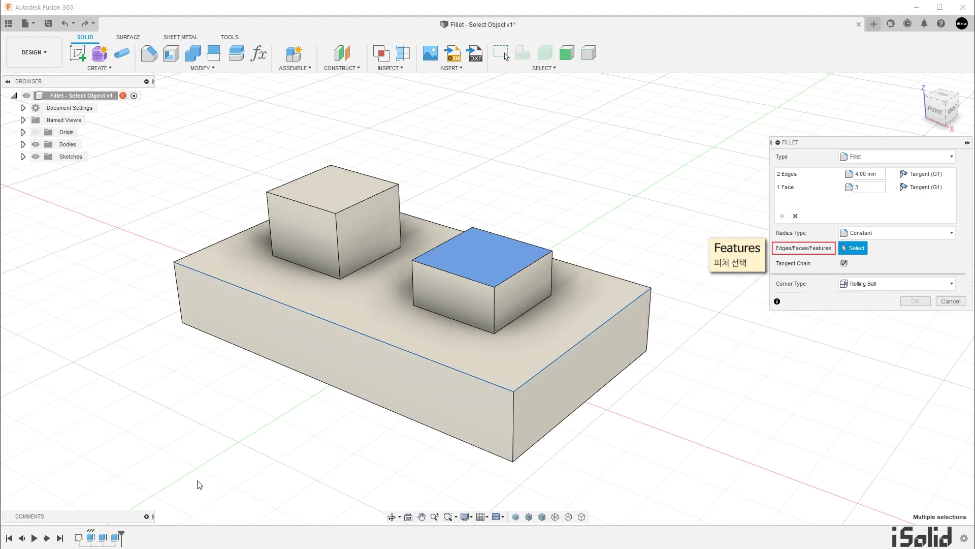
left_click(104, 539)
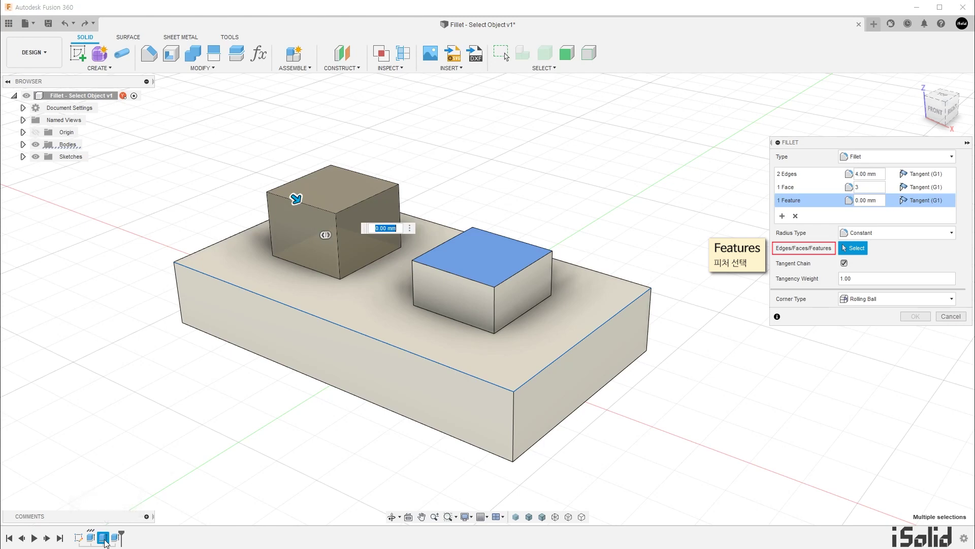
left_click(878, 203)
left_click_drag(878, 202, 835, 212)
type("2")
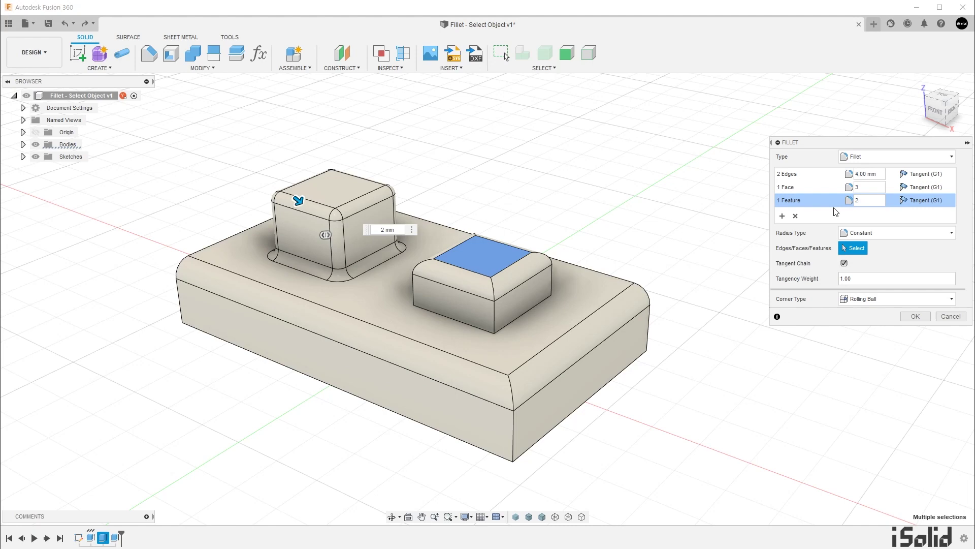
left_click(914, 317)
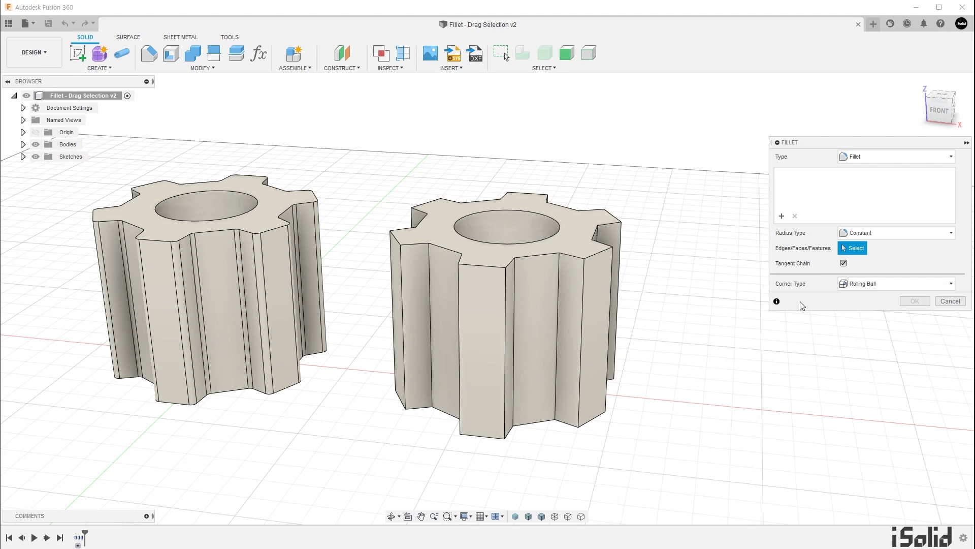
Select four vertical tooth edges of the unfilleted gear one by one for a fillet, and delete that selection set
left_click(579, 362)
left_click(559, 349)
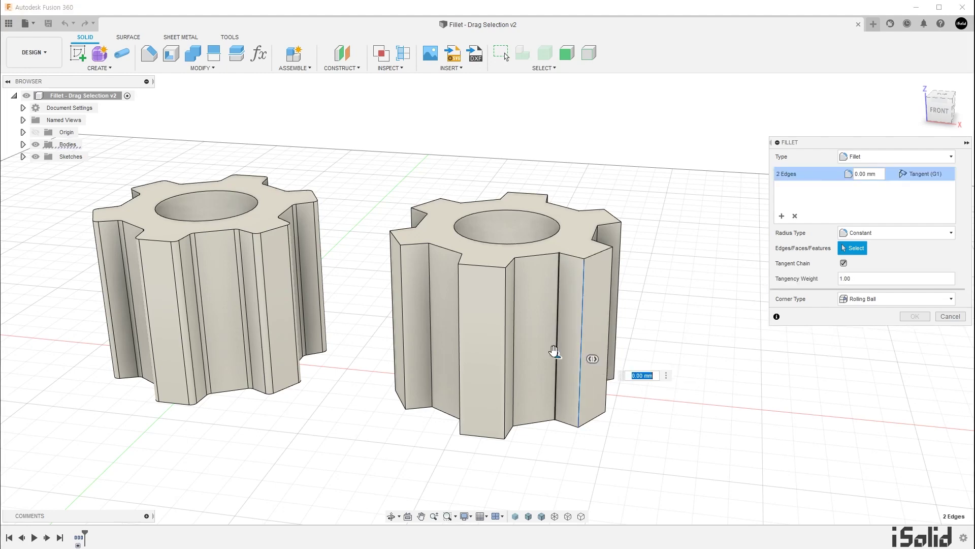
left_click(517, 354)
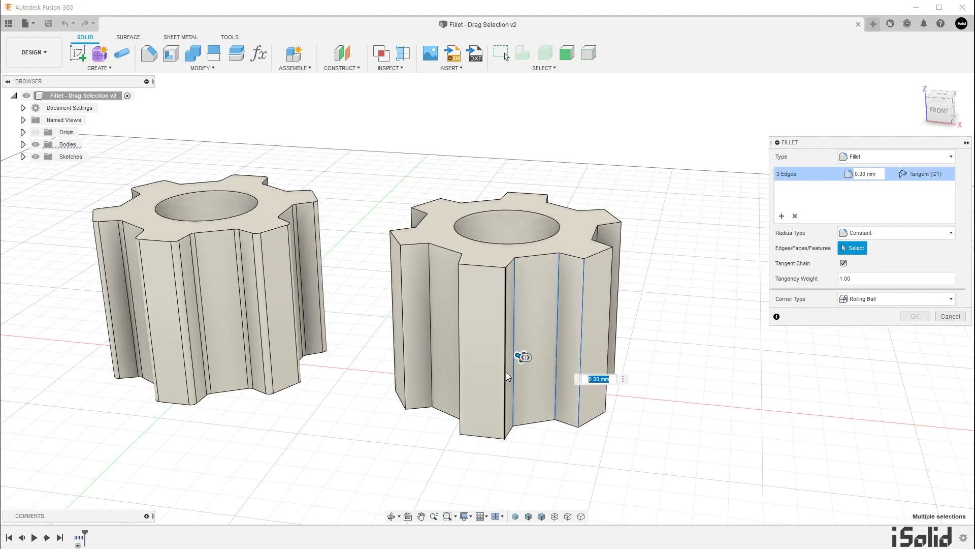
left_click(505, 373)
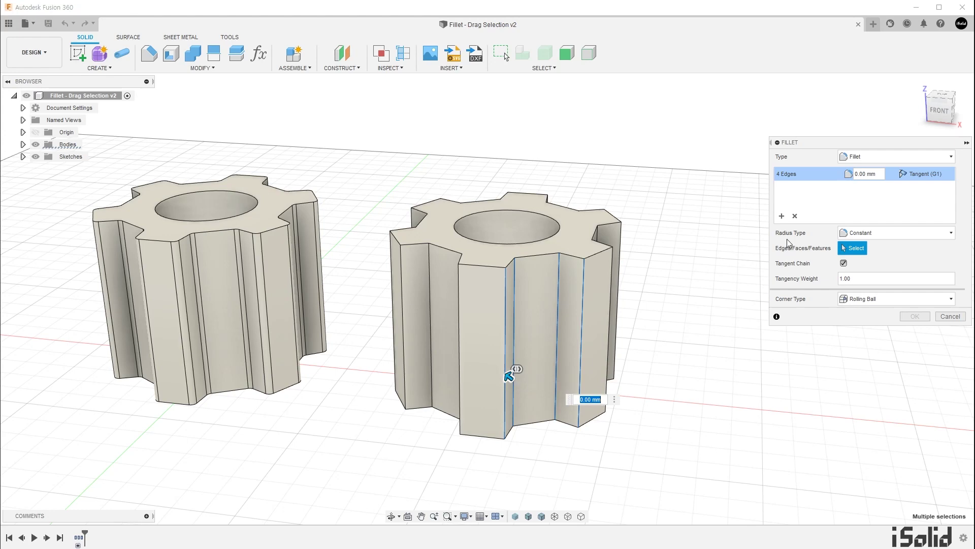
left_click(795, 216)
Box-select the unfilleted gear's faces and edges together for a 2 mm fillet, and delete that selection set
left_click_drag(646, 298, 359, 343)
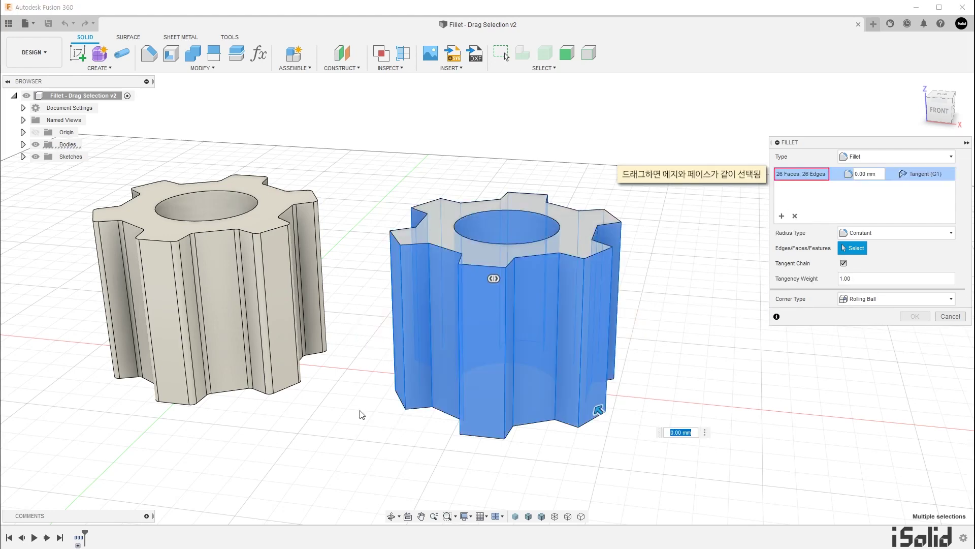
type("2")
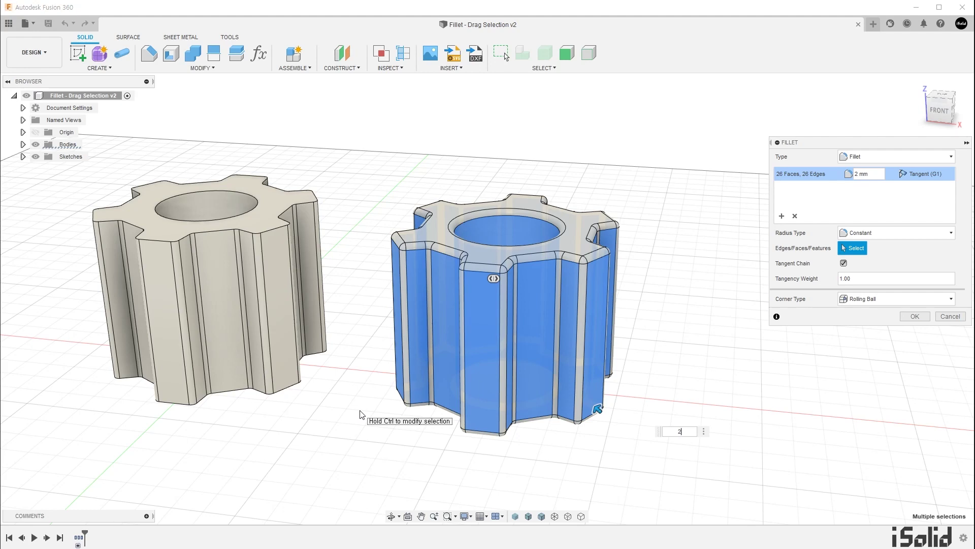
left_click(795, 217)
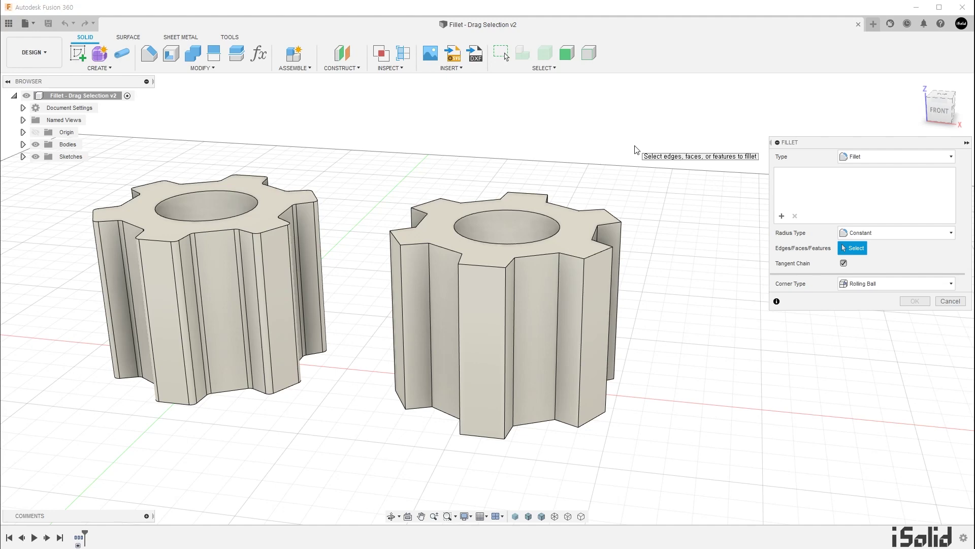
Restrict the selection filters to Body Edges and box-select the unfilleted gear's vertical edges for a 2 mm fillet
left_click(562, 70)
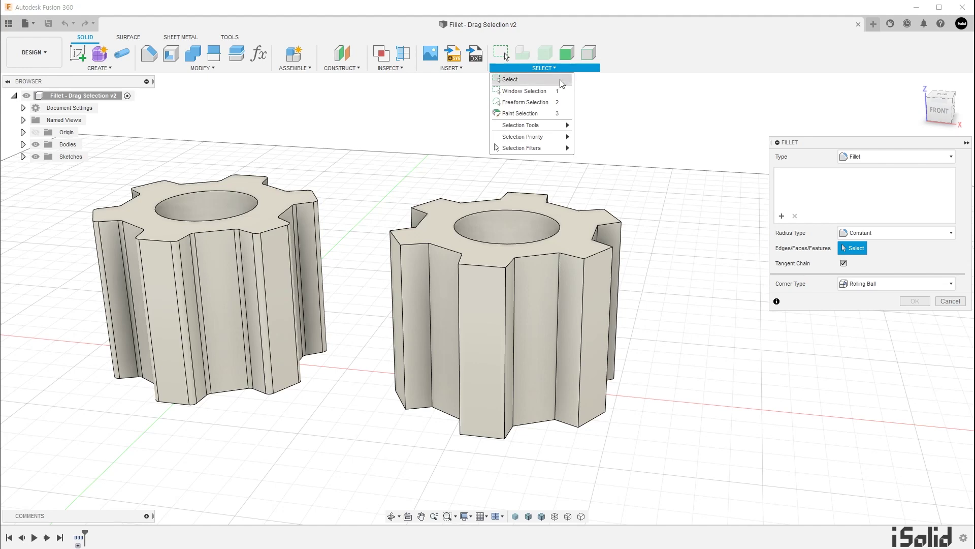
mouse_move(554, 148)
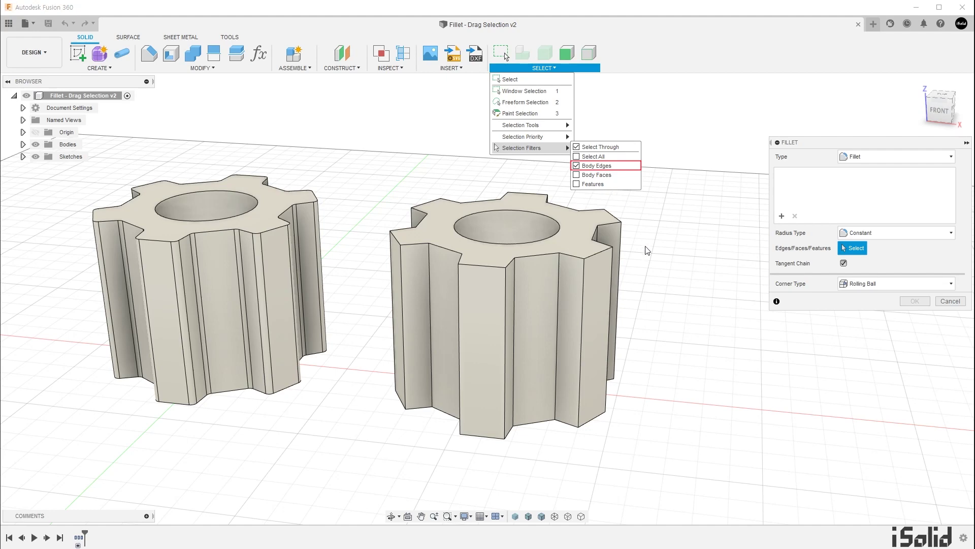
left_click_drag(654, 297, 368, 314)
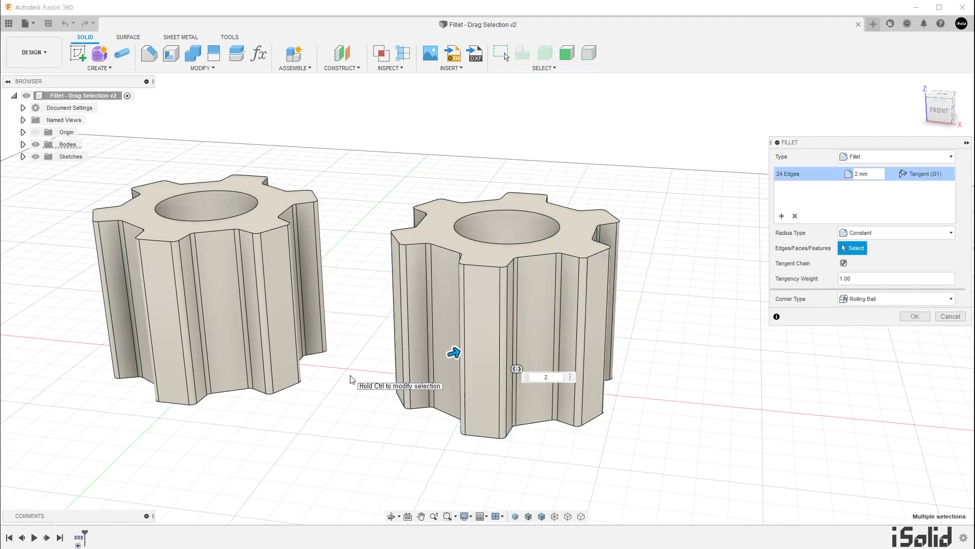
left_click(352, 380)
Set the selection priority to edges and box-select the unfilleted gear's vertical edges for a 2 mm fillet
left_click(551, 69)
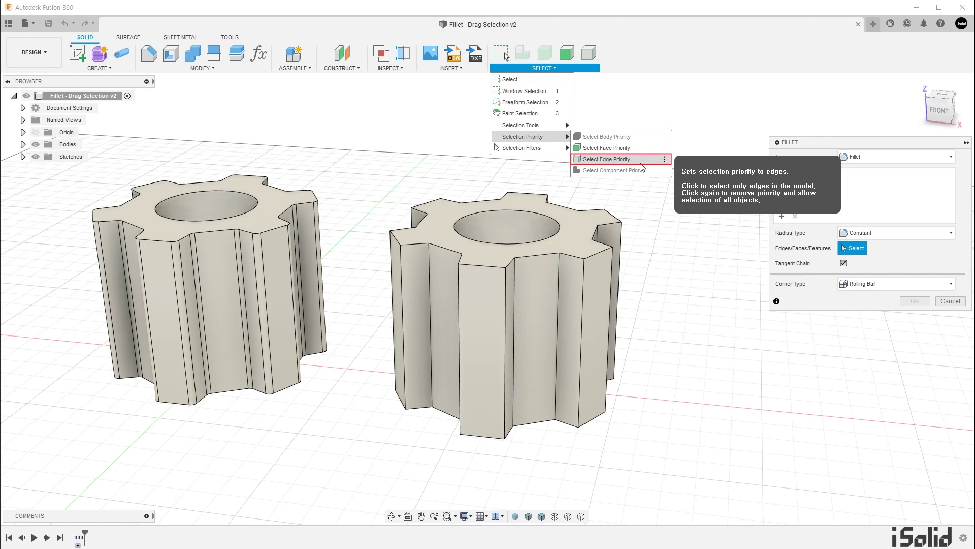
left_click(641, 163)
left_click_drag(661, 298, 354, 328)
type("2")
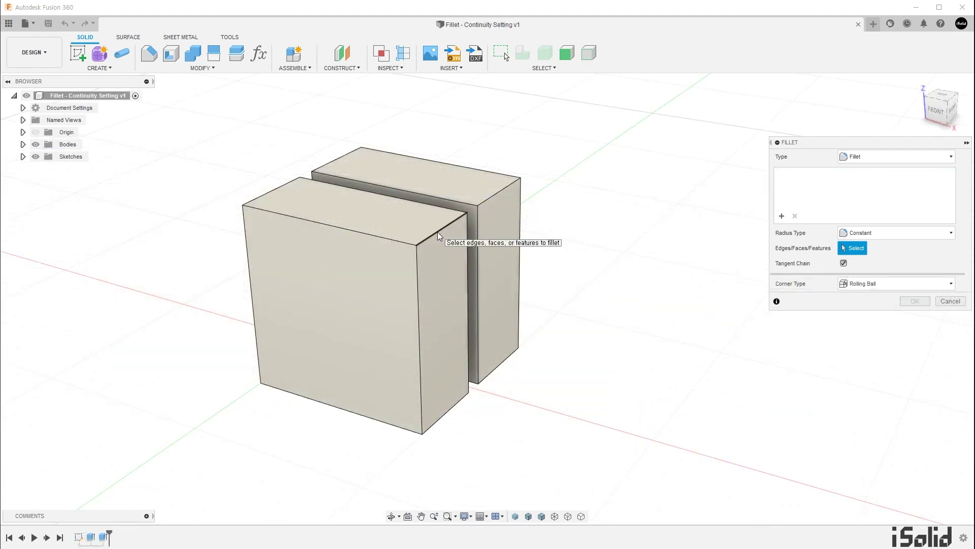
Fillet the matching upper side edge of both blocks at 5 mm in separate selection sets, with Curvature (G2) continuity for the rear block
left_click(438, 232)
type("5")
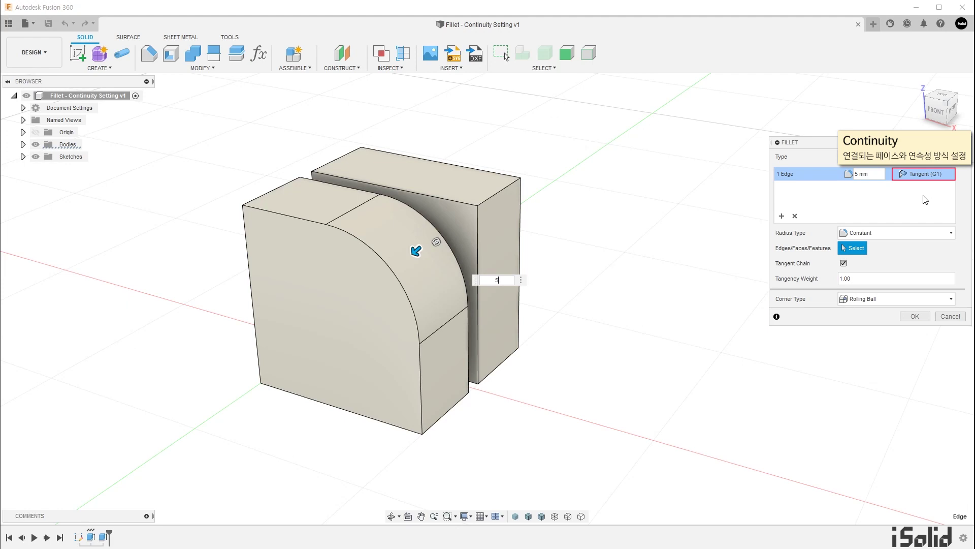
left_click(782, 216)
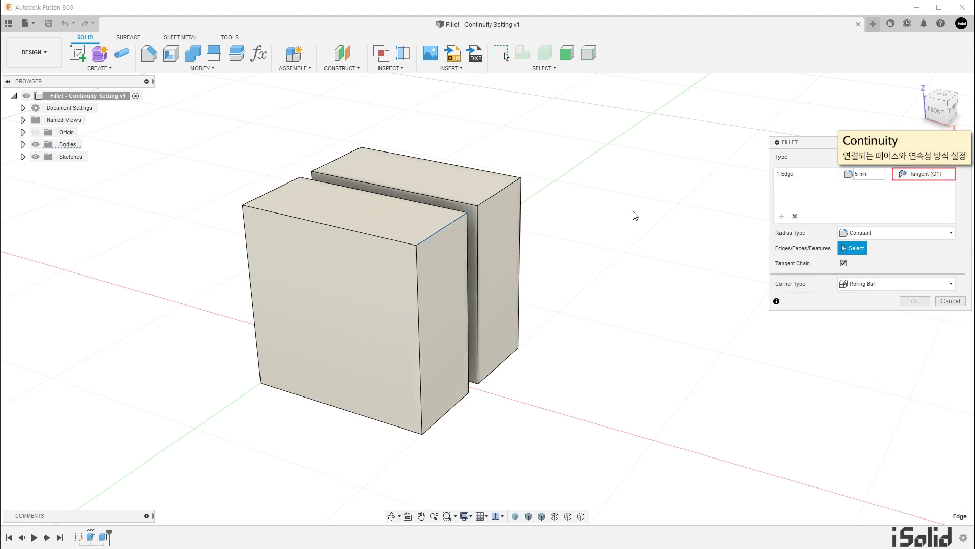
left_click(499, 193)
type("5")
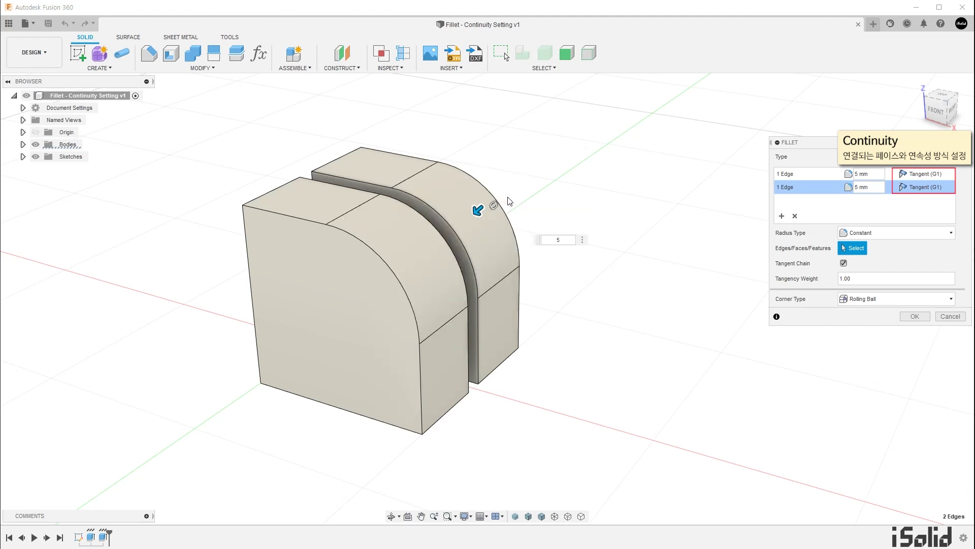
left_click(940, 191)
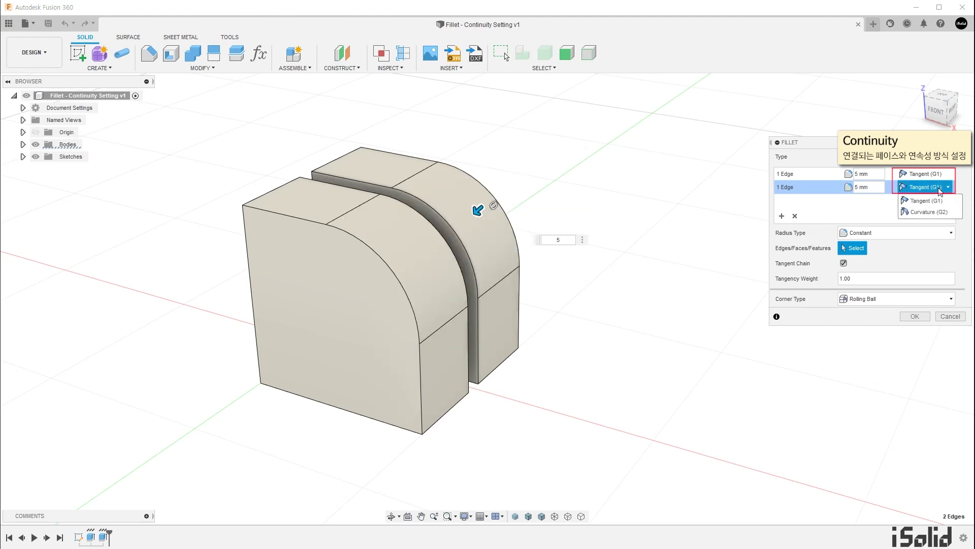
left_click(958, 219)
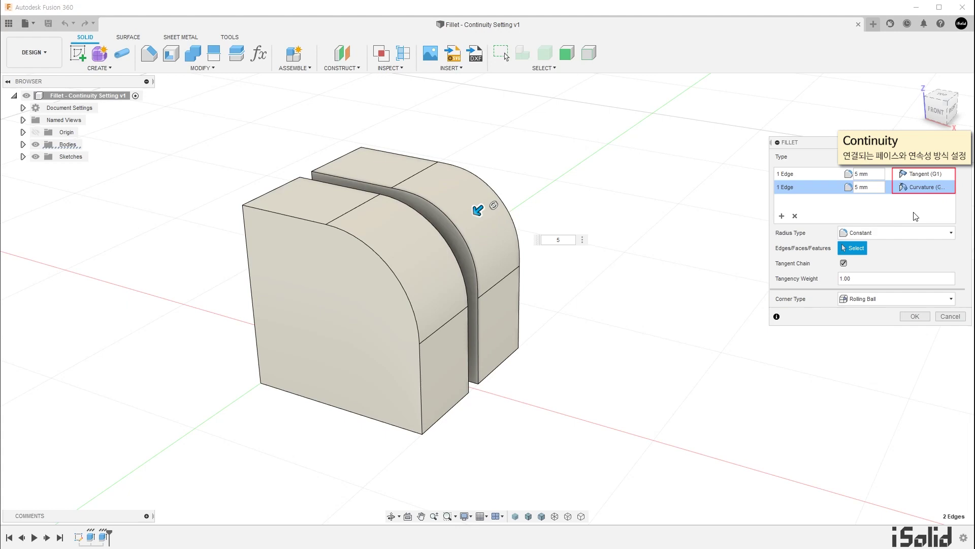
Compare the rounded profiles of the two blocks' G1 and G2 fillets in the front view
middle_click_drag(561, 301, 575, 283, "shift")
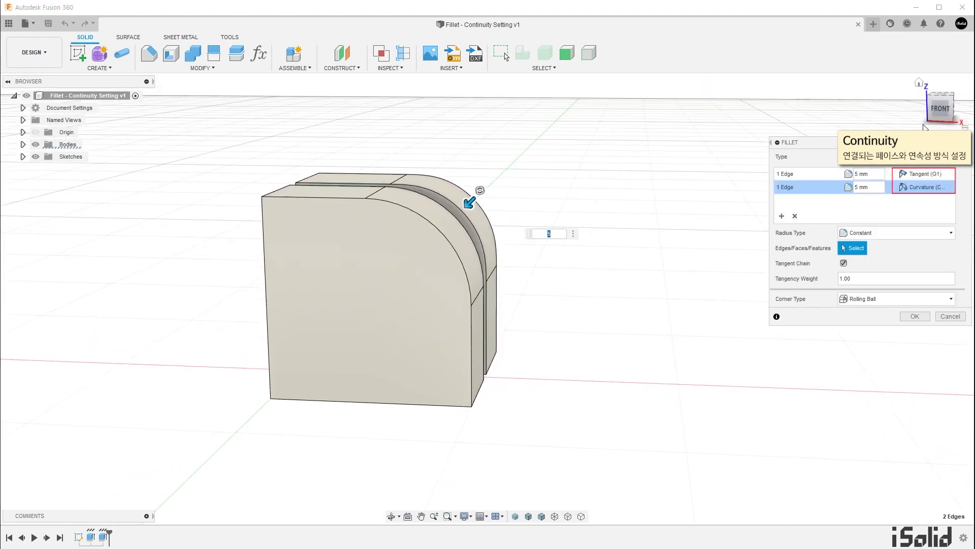
left_click(939, 107)
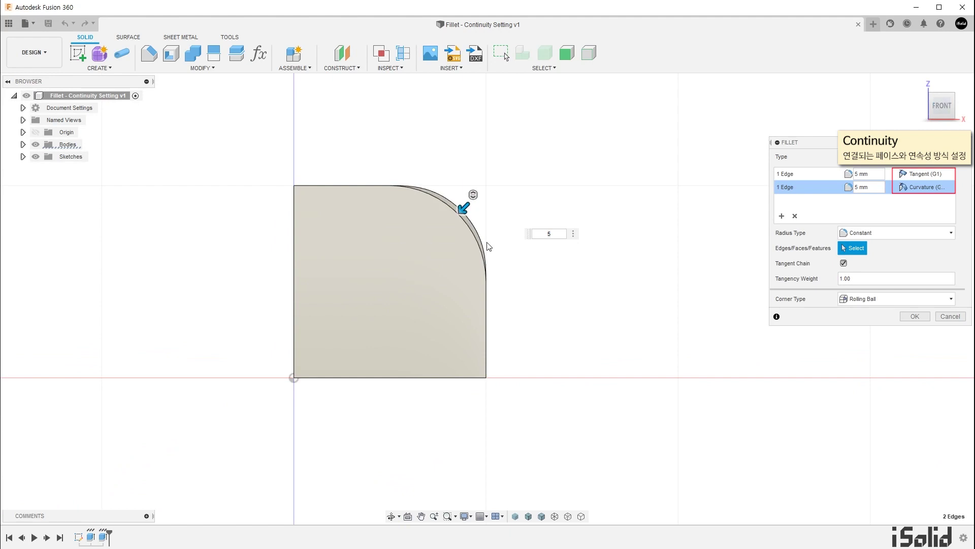
scroll(491, 229, "up", 2)
middle_click_drag(526, 274, 551, 294)
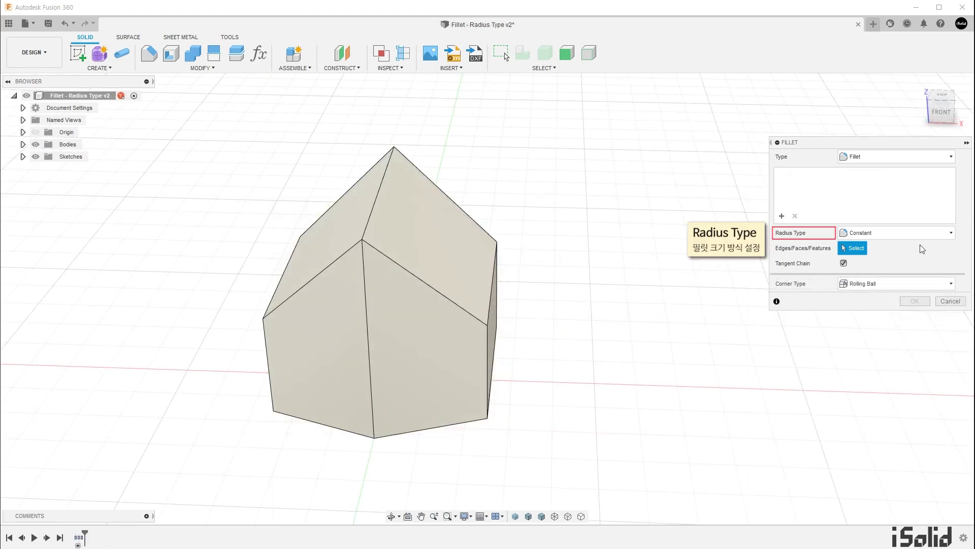
Fillet the two sloping front gable edges of the house-shaped body with a Constant radius of 5 mm
left_click(943, 232)
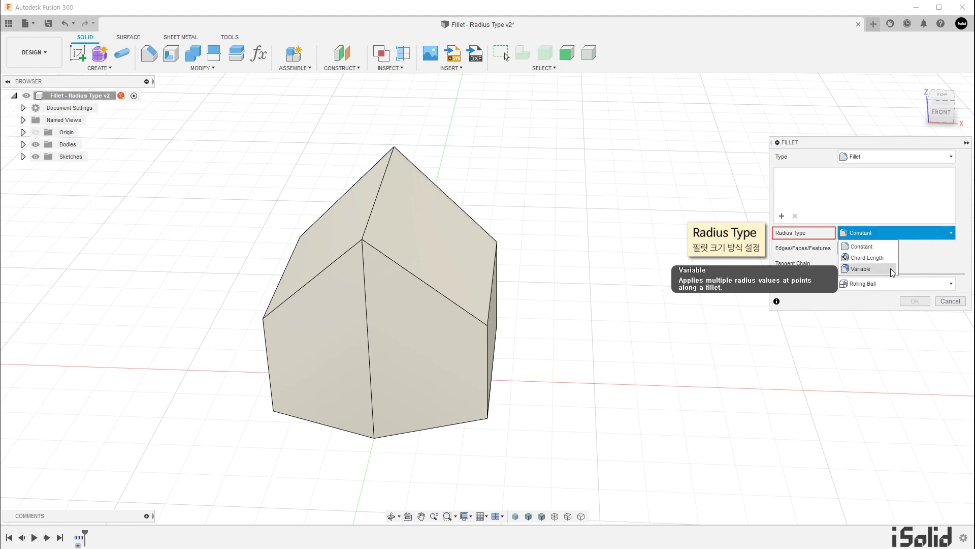
left_click(912, 249)
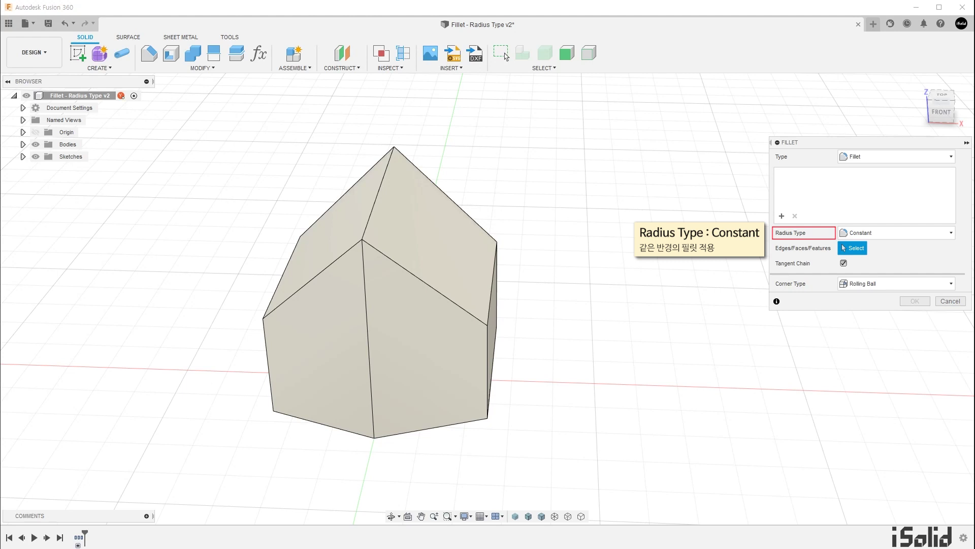
left_click(417, 275)
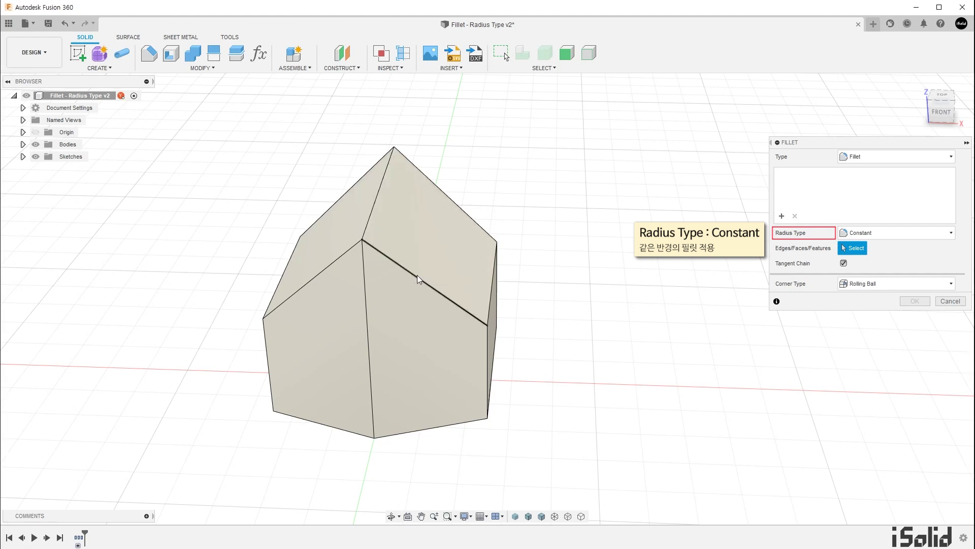
left_click(333, 263)
type("5")
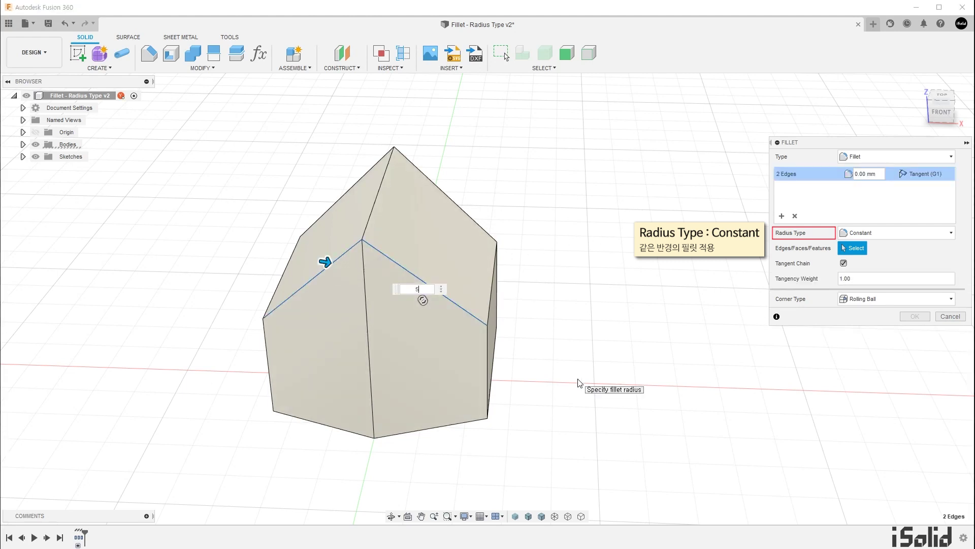
key("Return")
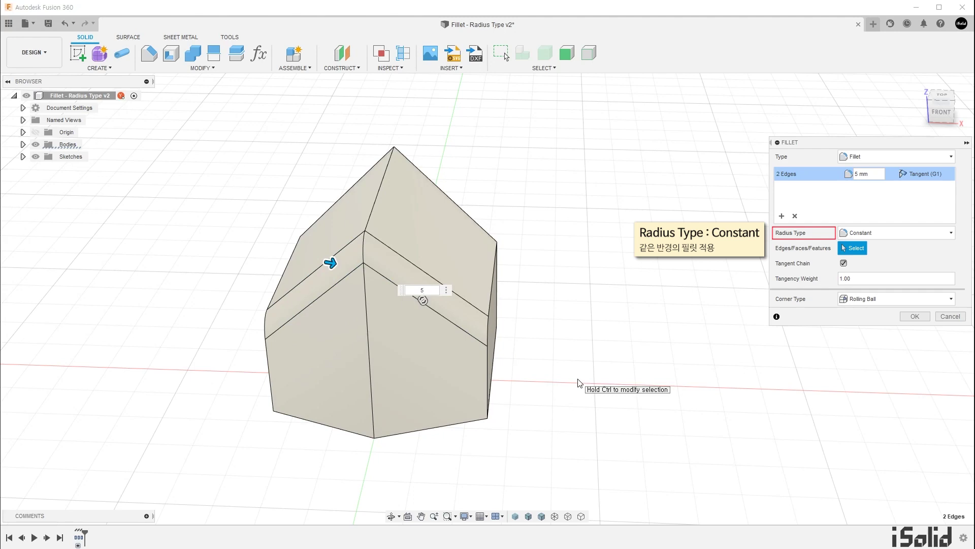
Fillet the roof ridge and the front vertical edge below it at 5 mm, and switch the radius type to Chord Length
mouse_move(549, 370)
middle_mouse_down("shift")
mouse_move(552, 323)
mouse_move(550, 420)
mouse_move(556, 370)
mouse_move(546, 365)
middle_mouse_up("shift")
left_click(370, 205)
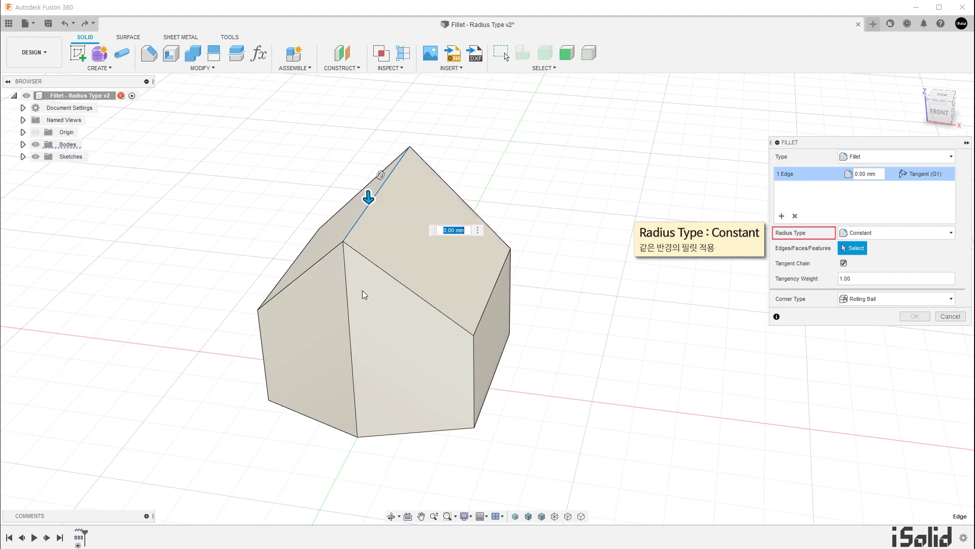
left_click(348, 312)
type("5")
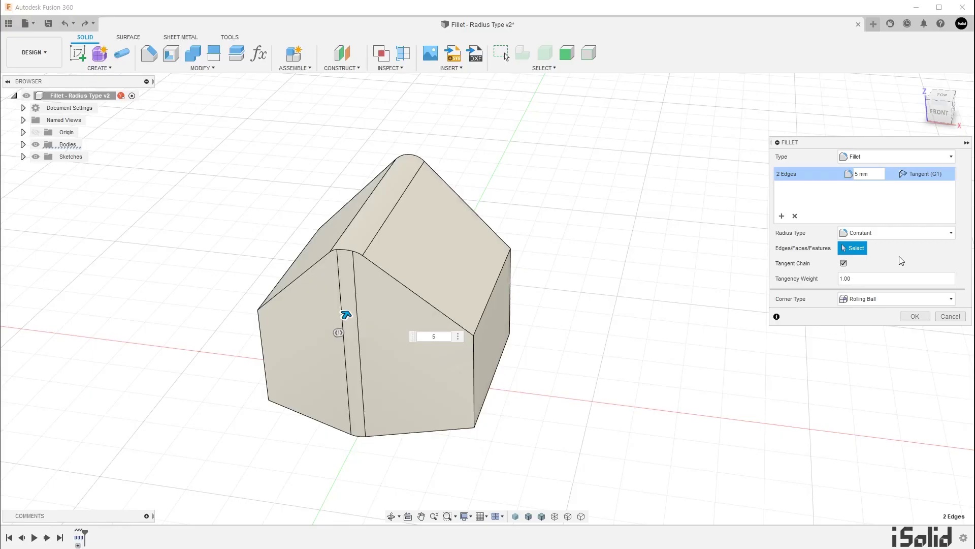
left_click(925, 237)
left_click(888, 259)
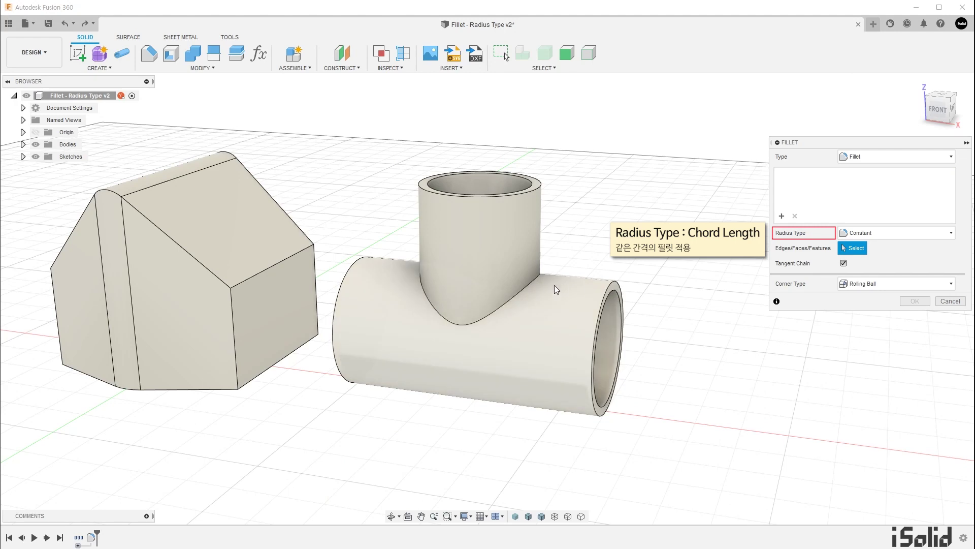
Fillet the intersection edge between the two pipes at 5 mm and switch its radius type to Chord Length
left_click(527, 287)
type("5")
key("Return")
mouse_move(676, 307)
middle_mouse_down("shift")
mouse_move(688, 299)
mouse_move(624, 306)
mouse_move(675, 305)
middle_mouse_up("shift")
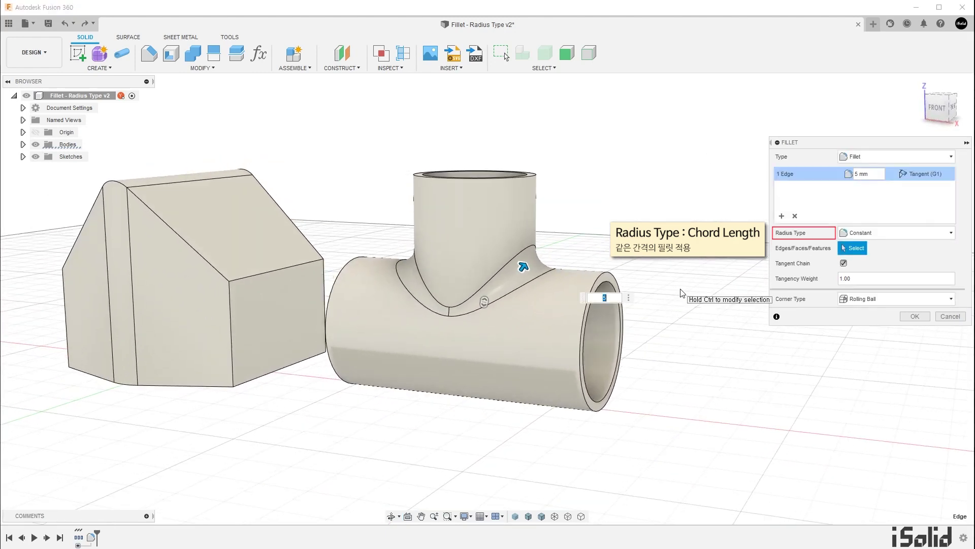
left_click(898, 231)
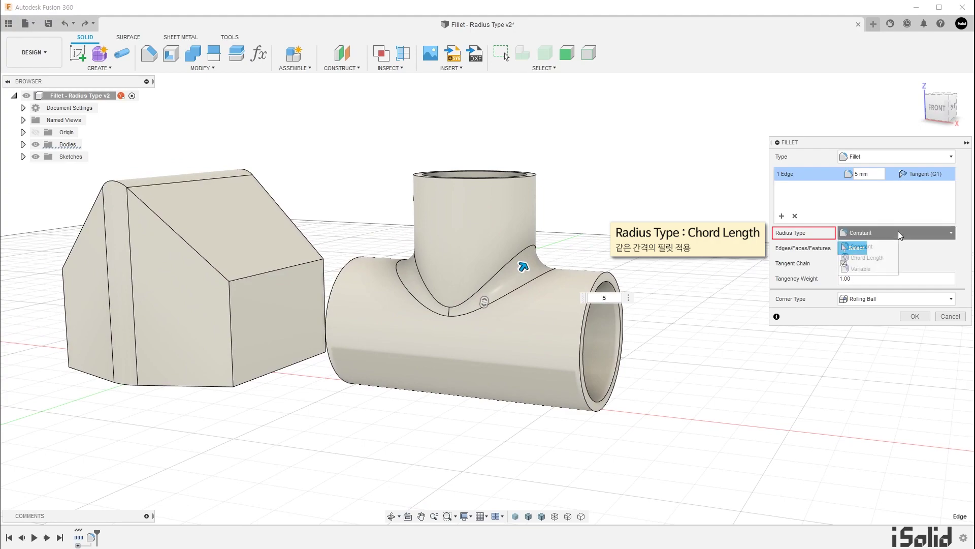
left_click(889, 259)
mouse_move(685, 318)
middle_mouse_down("shift")
mouse_move(627, 318)
mouse_move(693, 313)
middle_mouse_up("shift")
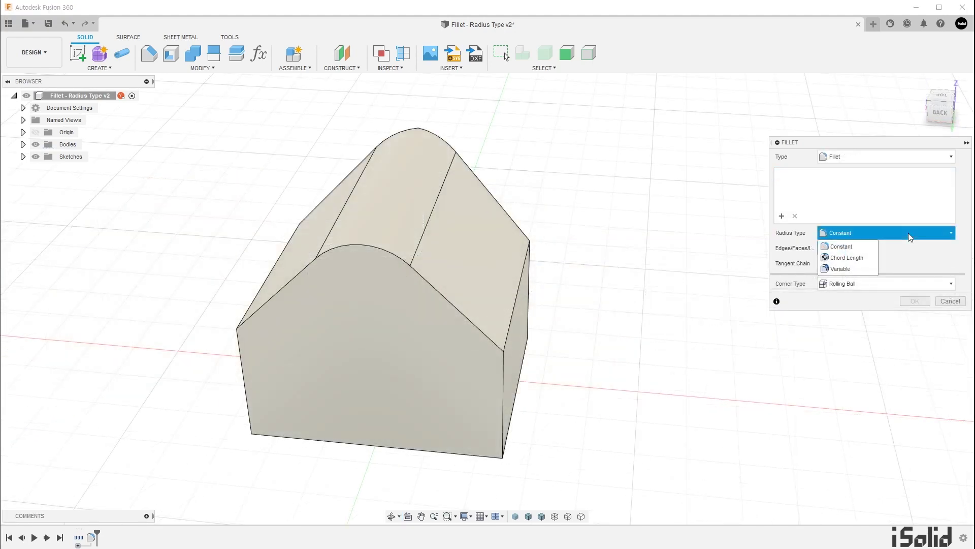
Apply a Variable radius fillet to the back gable edge chain with a 3 mm start radius and a 6 mm end radius
left_click(864, 268)
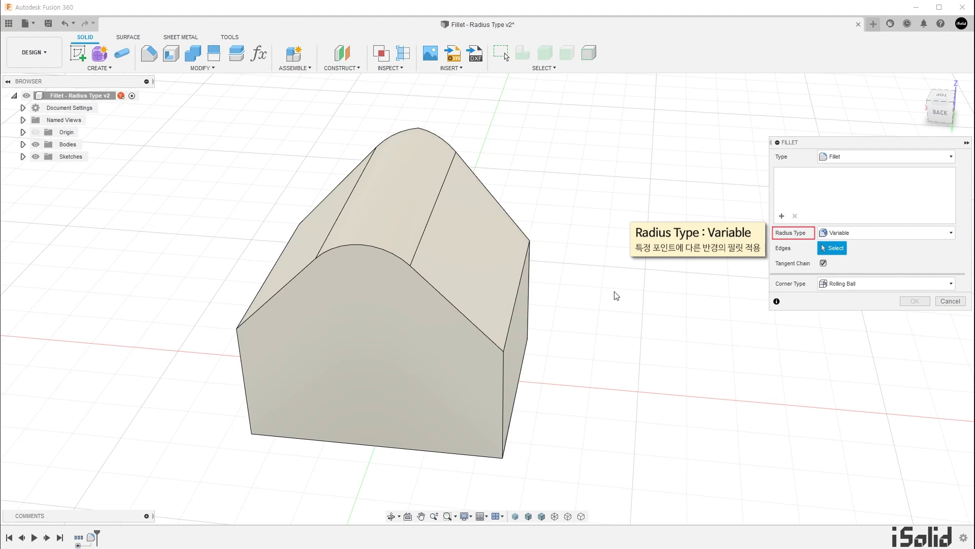
left_click(472, 321)
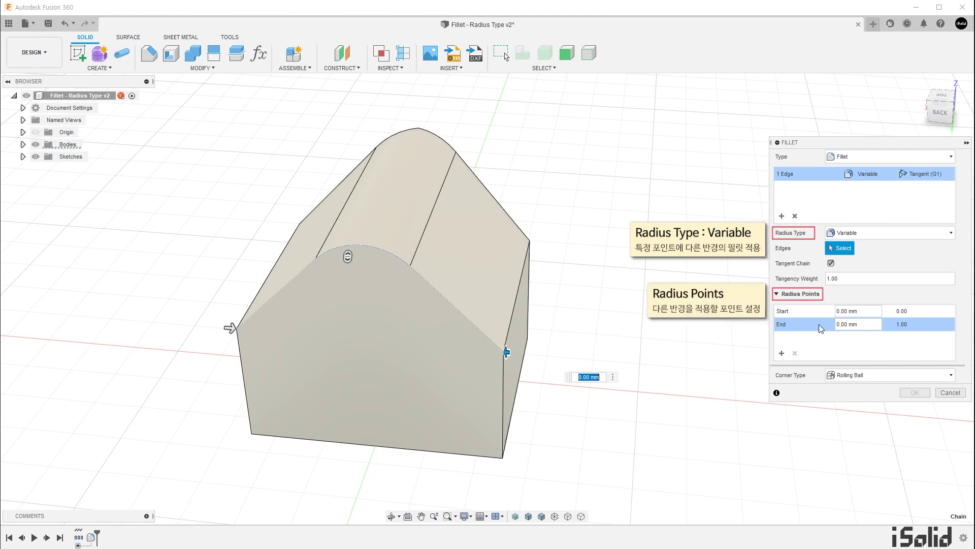
left_click(820, 310)
type("3")
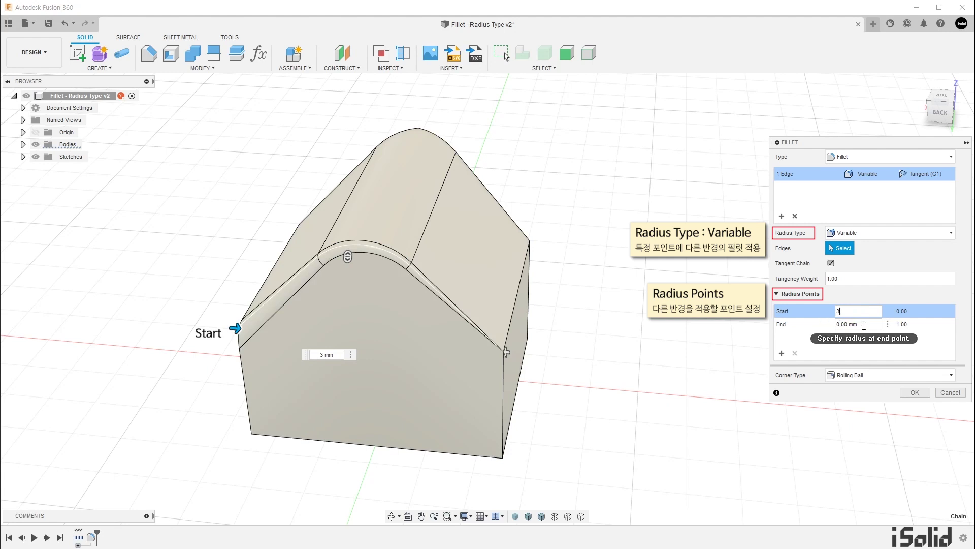
left_click(864, 325)
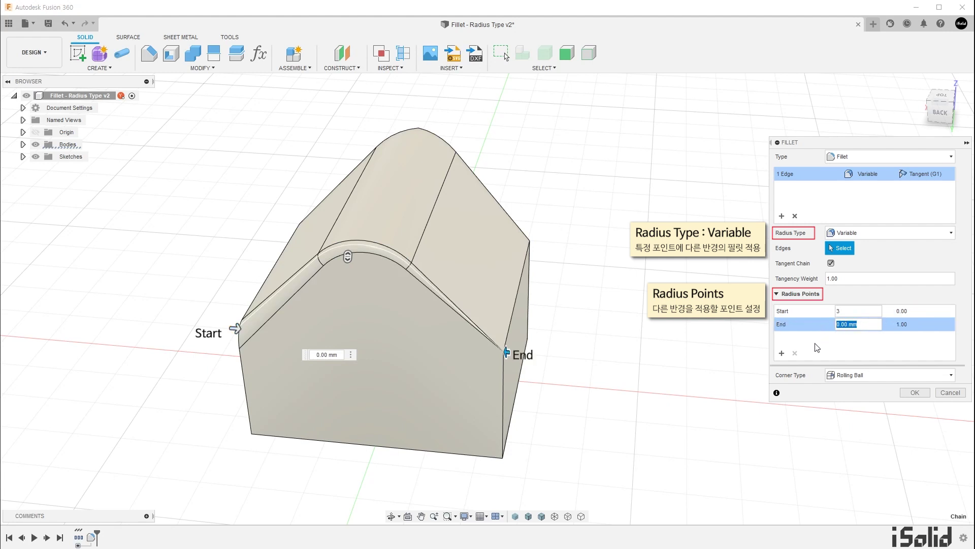
type("6")
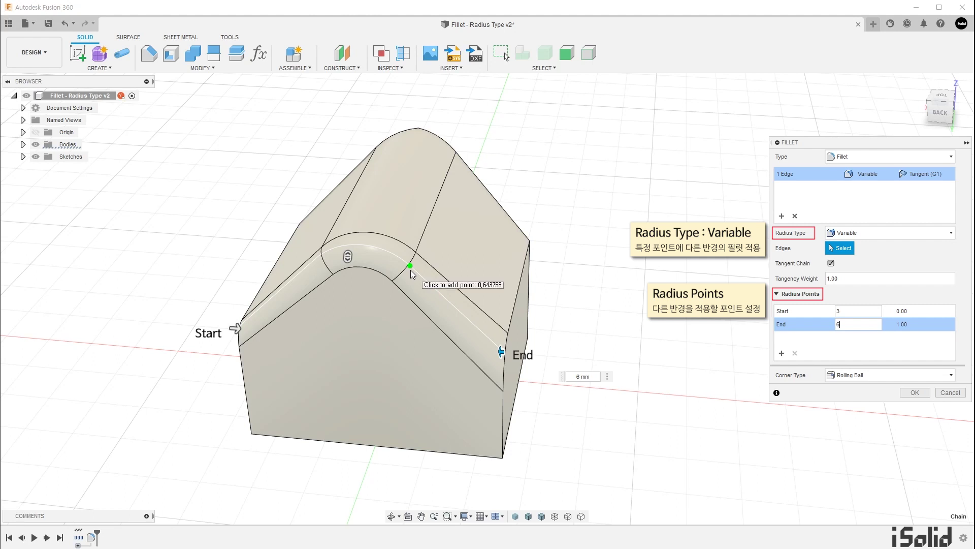
Add a radius point at position 0.50 on the gable's arc and set its radius to 1 mm
left_click(361, 245)
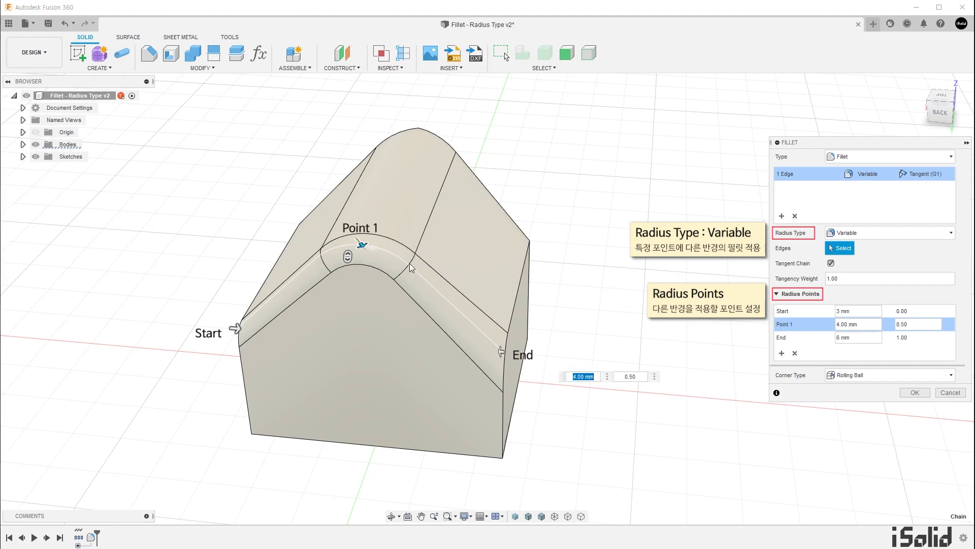
left_click_drag(861, 326, 824, 327)
type("1")
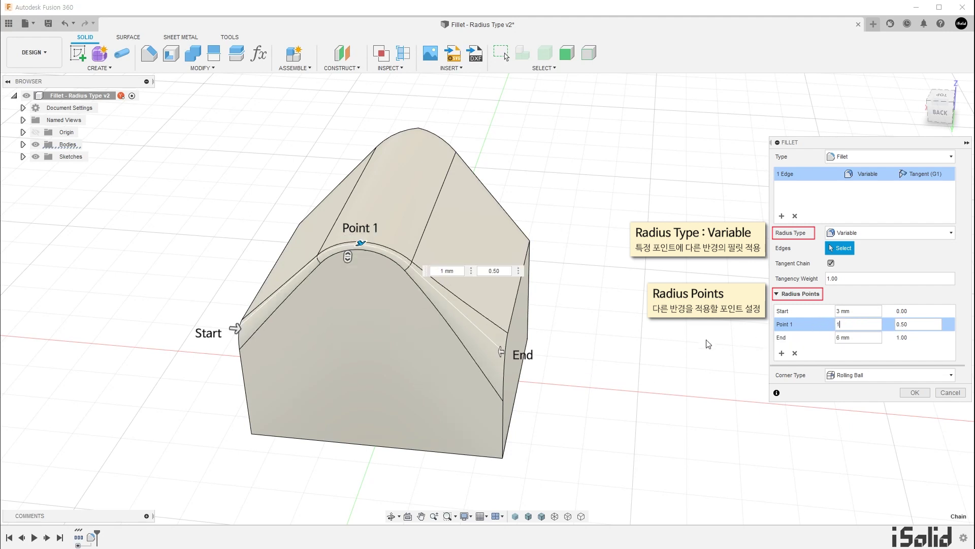
Add a second radius point at position 0.822 with a 2 mm radius, and delete that point
left_click(460, 314)
left_click_drag(858, 338, 837, 337)
type("2")
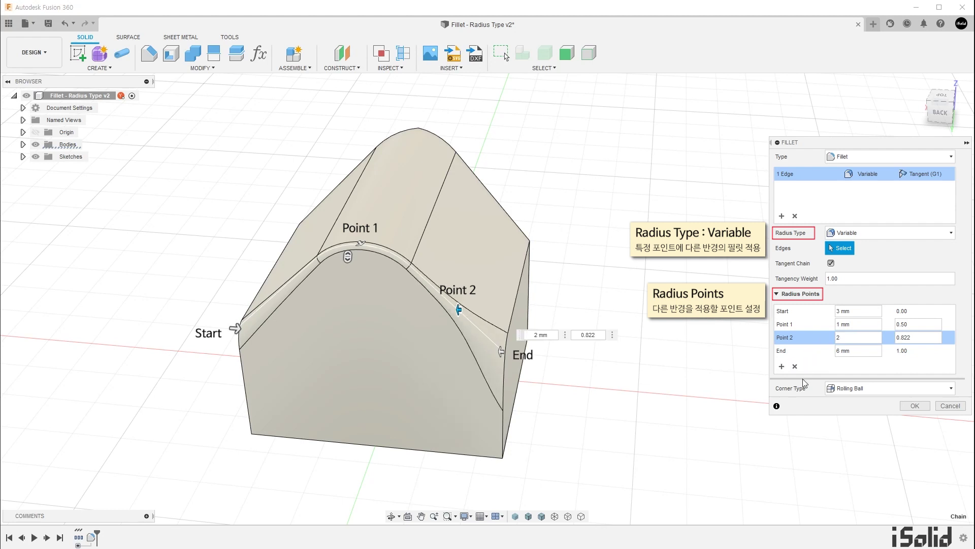
left_click(796, 367)
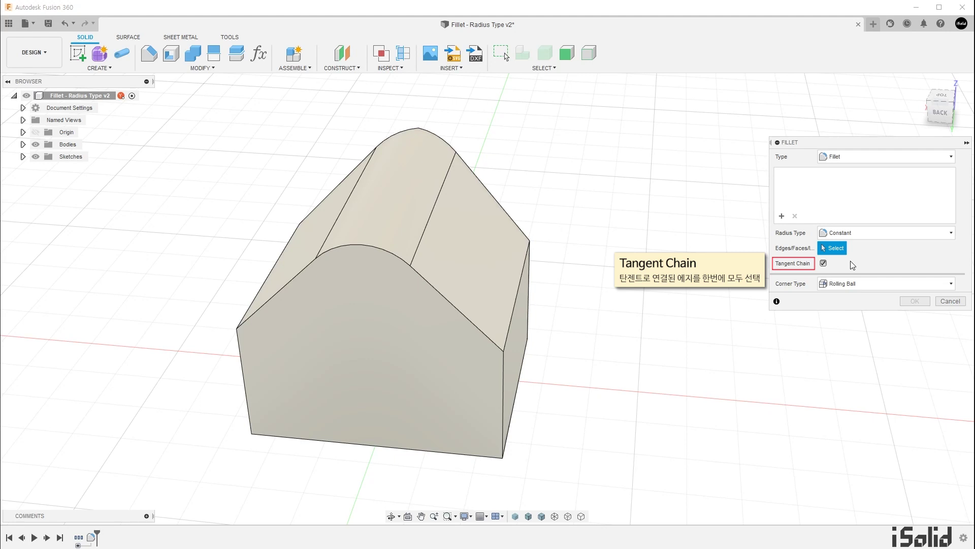
With Tangent Chain off, fillet the gable's two sloping edges at 2 mm, and delete that selection set
left_click(824, 264)
left_click(475, 326)
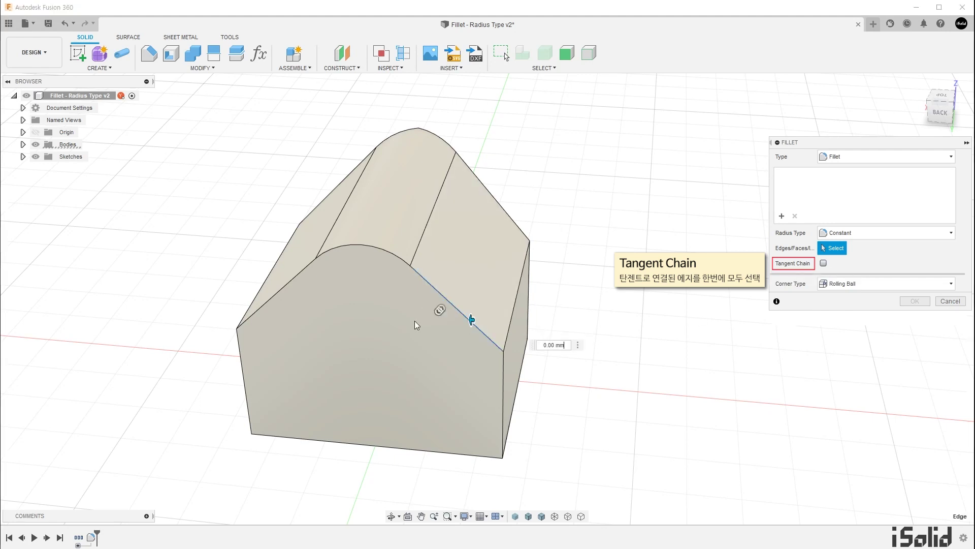
left_click(285, 286)
type("2")
key("Return")
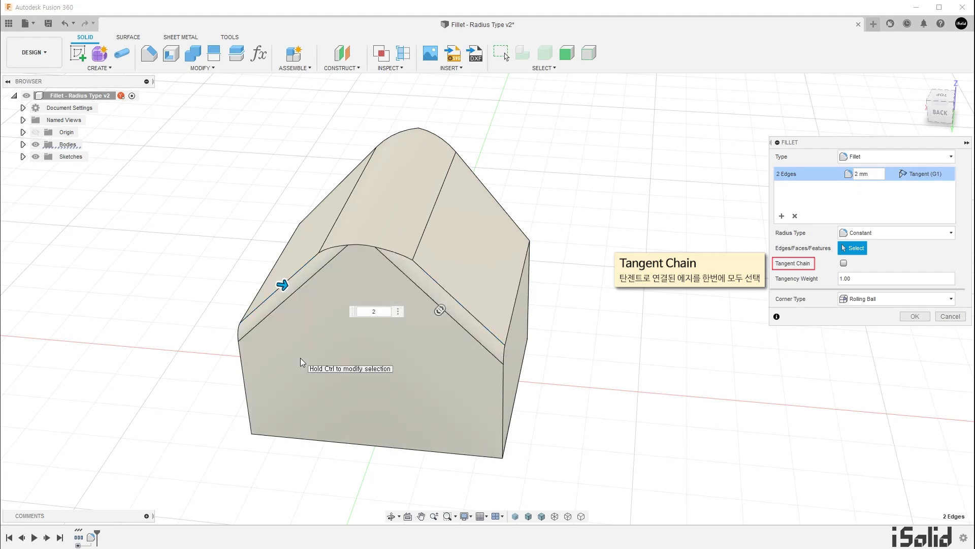
left_click(795, 216)
Turn Tangent Chain on and fillet the whole gable edge chain at 2 mm from one sloping edge
left_click(844, 263)
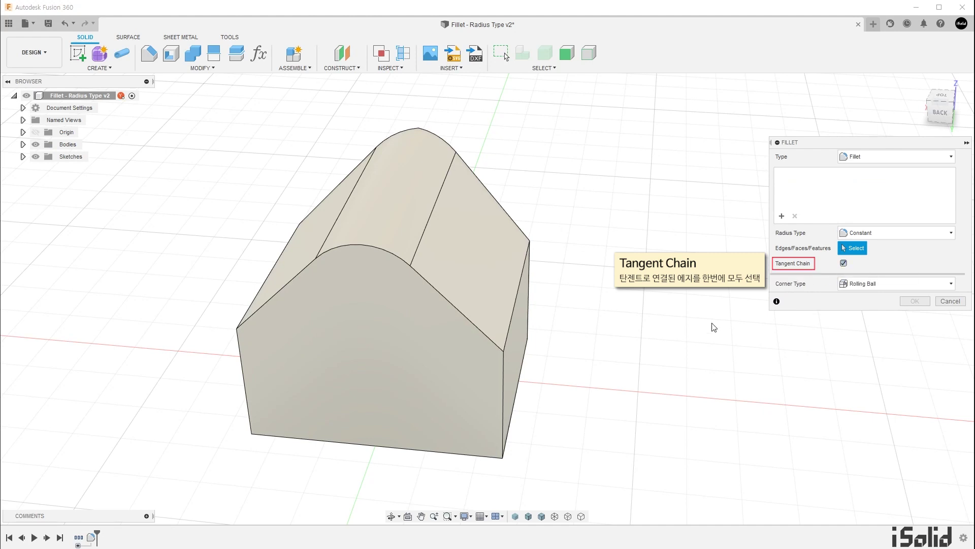
left_click(453, 309)
type("2")
key("Return")
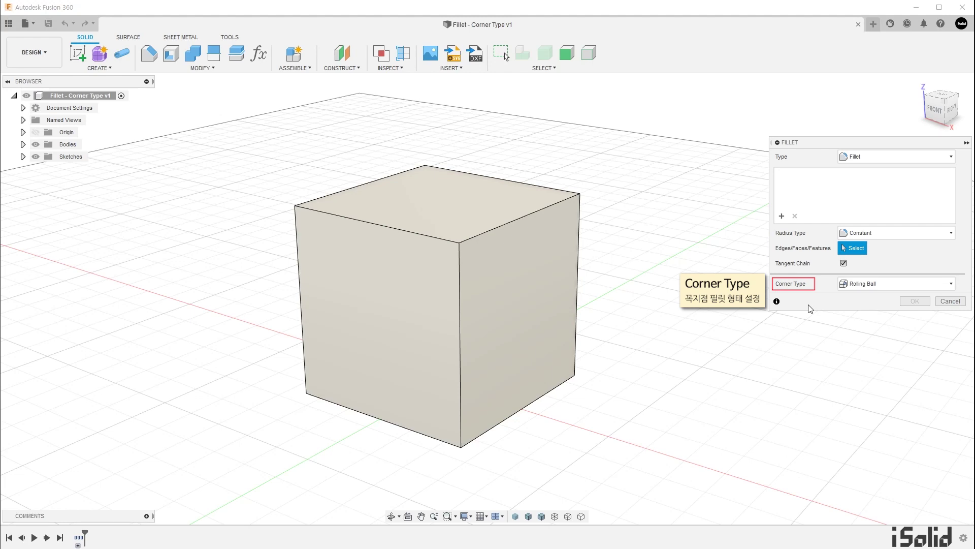
Box-select the whole cube for a 5 mm fillet and set the corner type to Setback
left_click_drag(244, 128, 672, 475)
type("5")
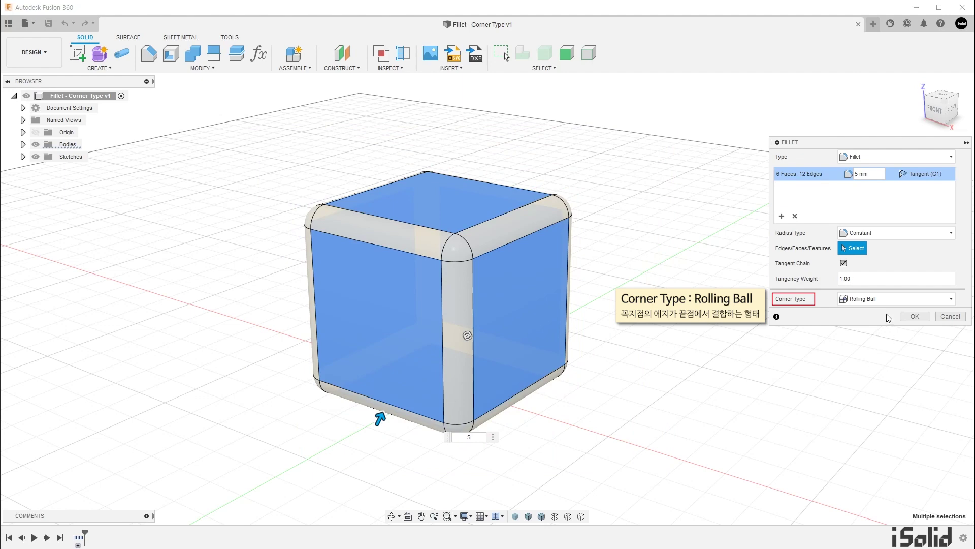
left_click(898, 300)
left_click(880, 325)
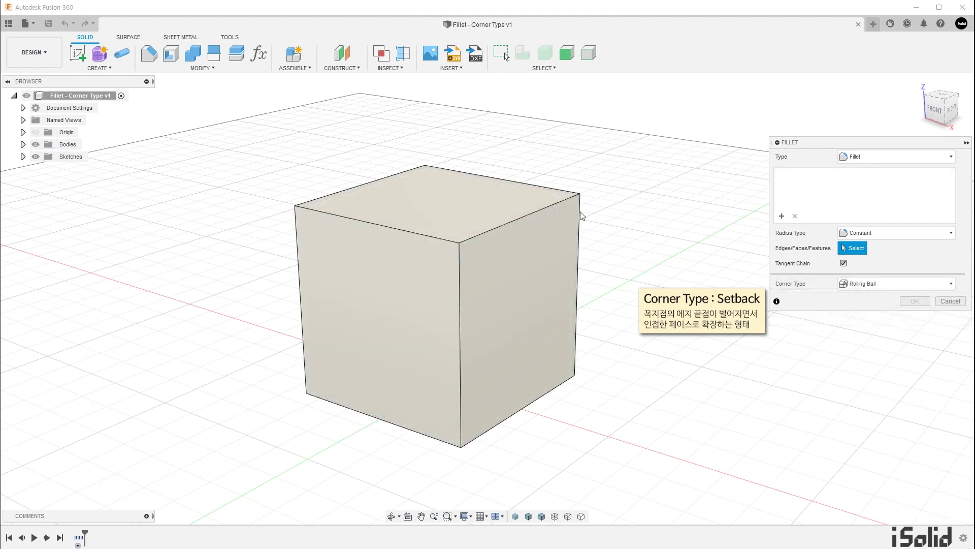
Try to fillet the three edges at the cube's front upper corner in separate selection sets with radii of 3, 4 and 5 mm
left_click(554, 208)
type("3")
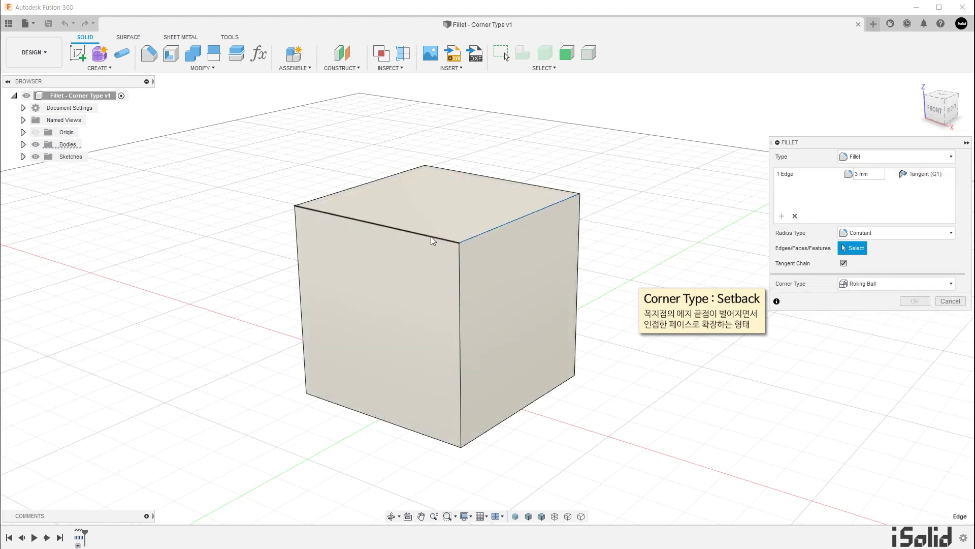
left_click(434, 237)
type("4")
key("Return")
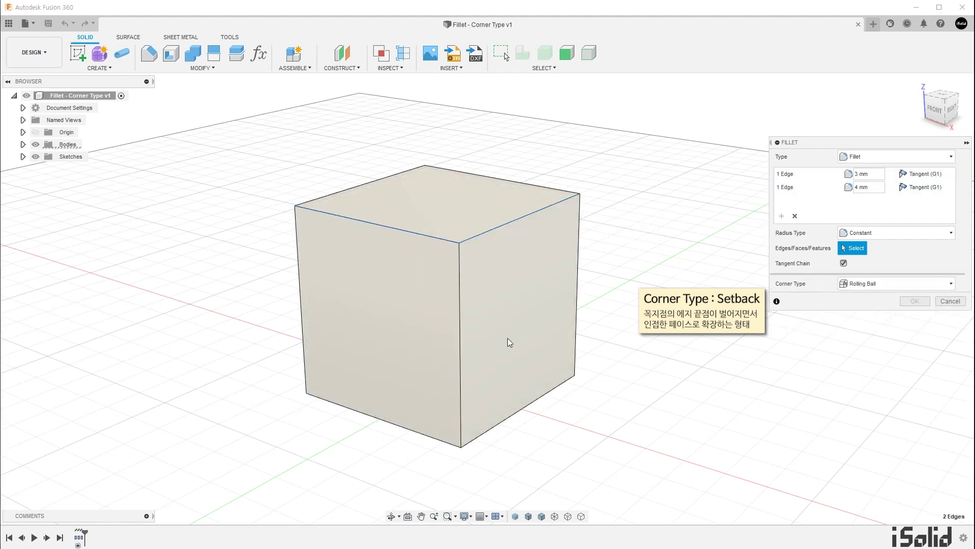
left_click(460, 361)
type("5")
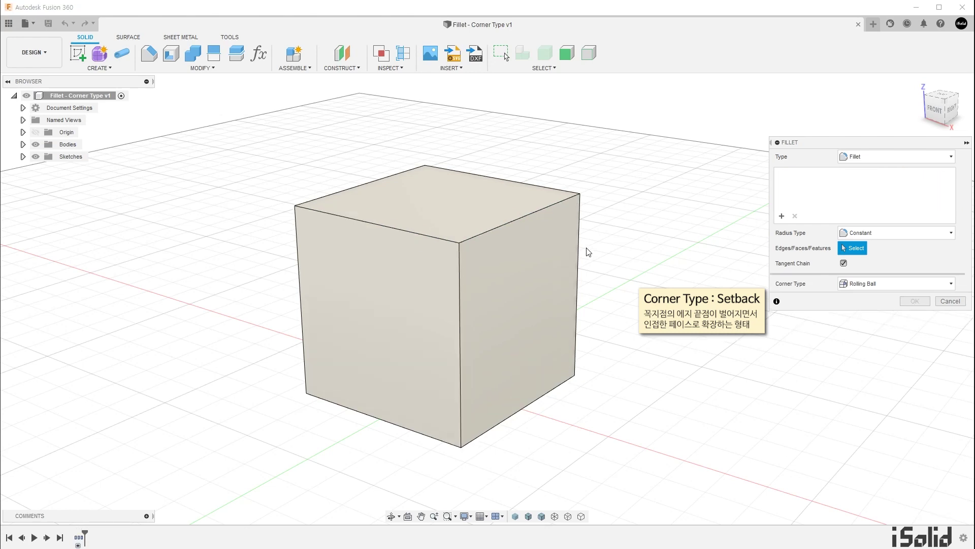
Fillet the three edges meeting at the cube's front upper corner at 5 mm in a single selection set
left_click(501, 227)
left_click(443, 240)
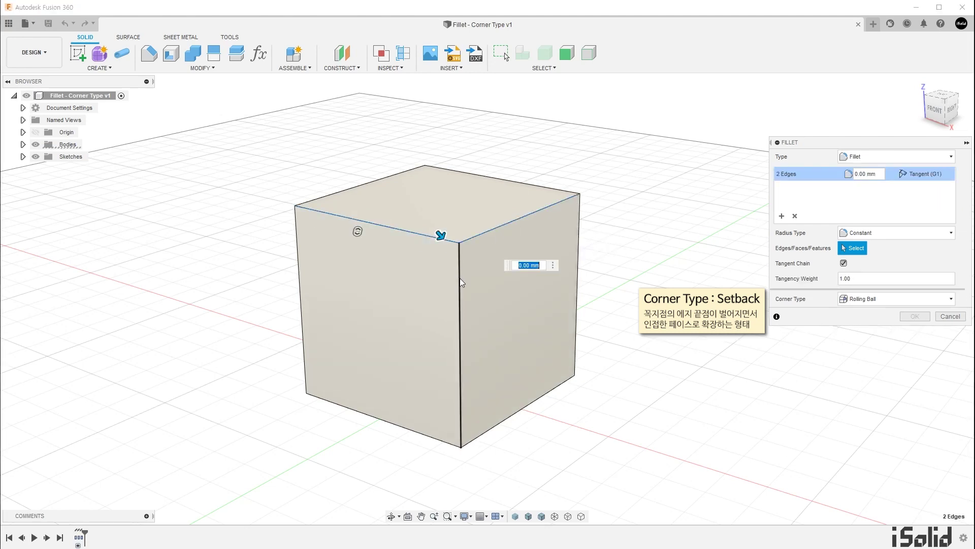
left_click(460, 280)
type("5")
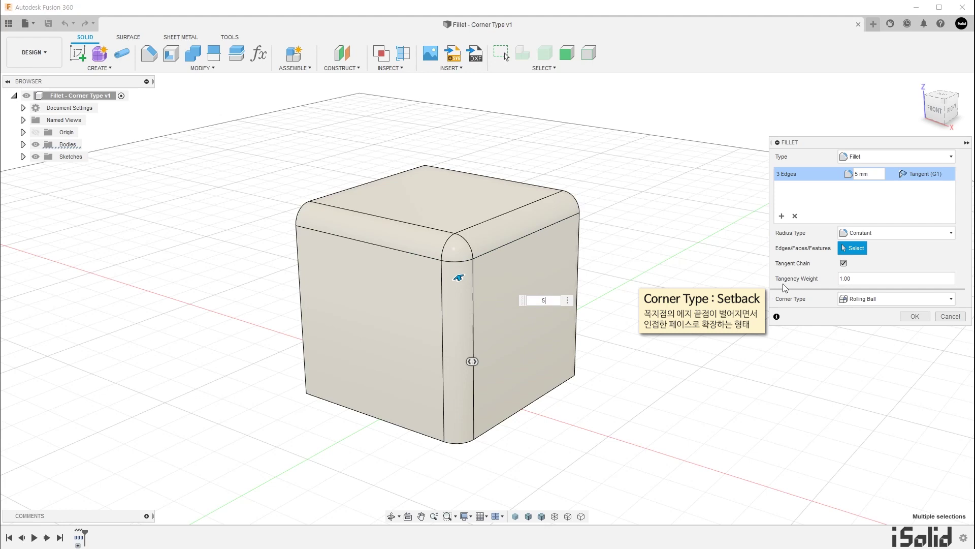
left_click(926, 230)
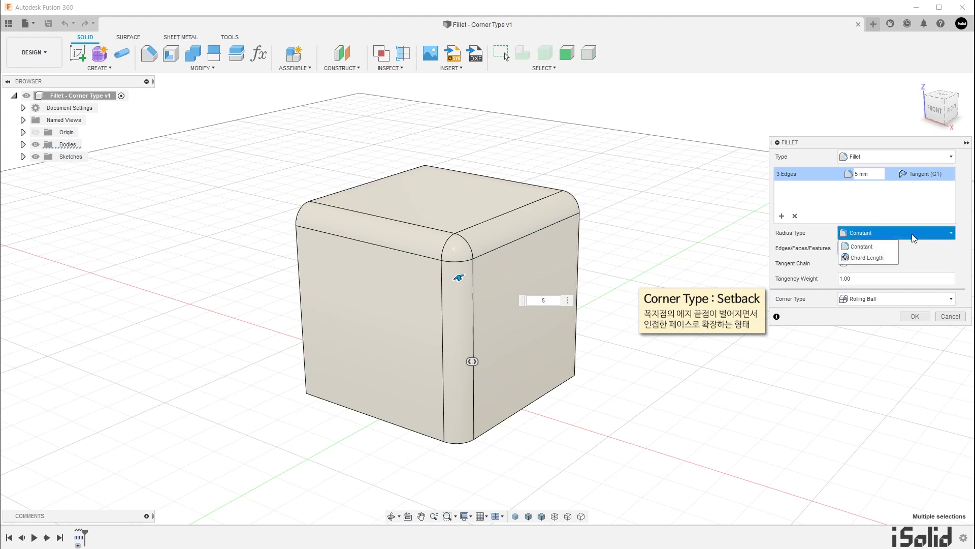
left_click(891, 256)
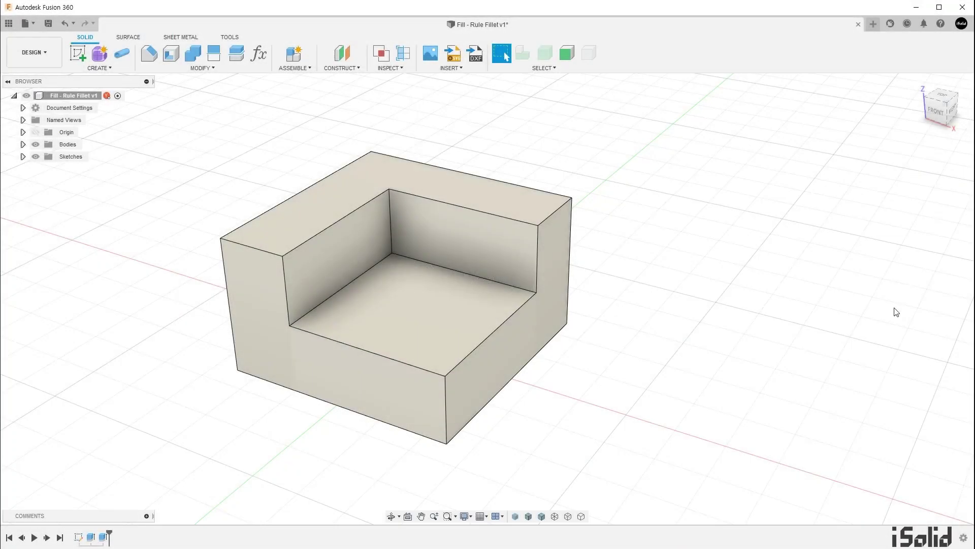
Review the settings of the extrusion that cuts the block's corner pocket, and close them
double_click(22, 538)
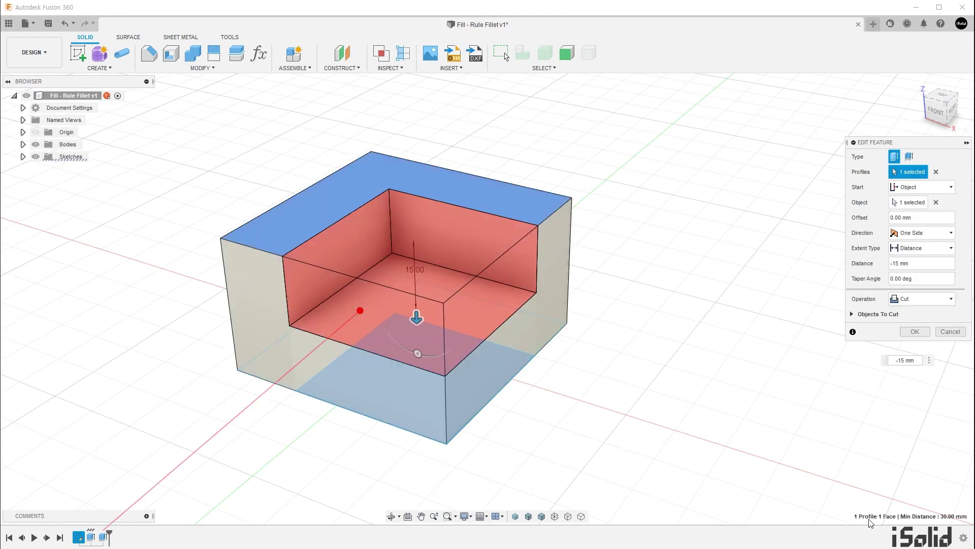
key("Return")
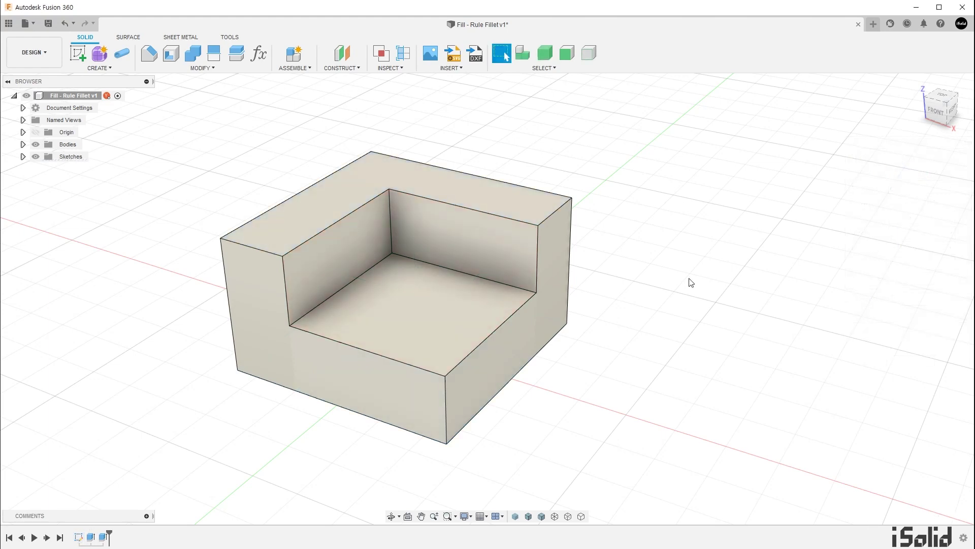
Create a Rule Fillet with the All Edges rule on the pocket's floor face, with a 2 mm radius
key("f")
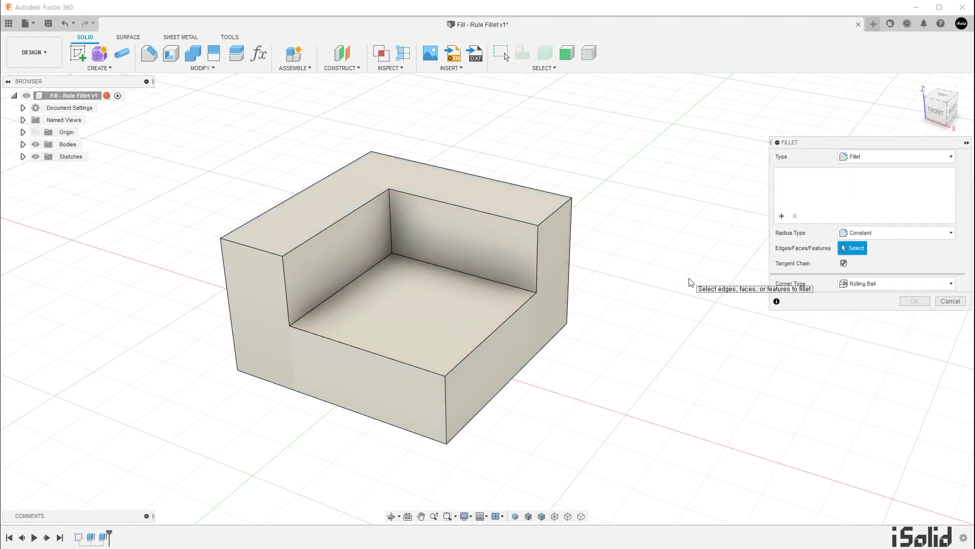
left_click(917, 156)
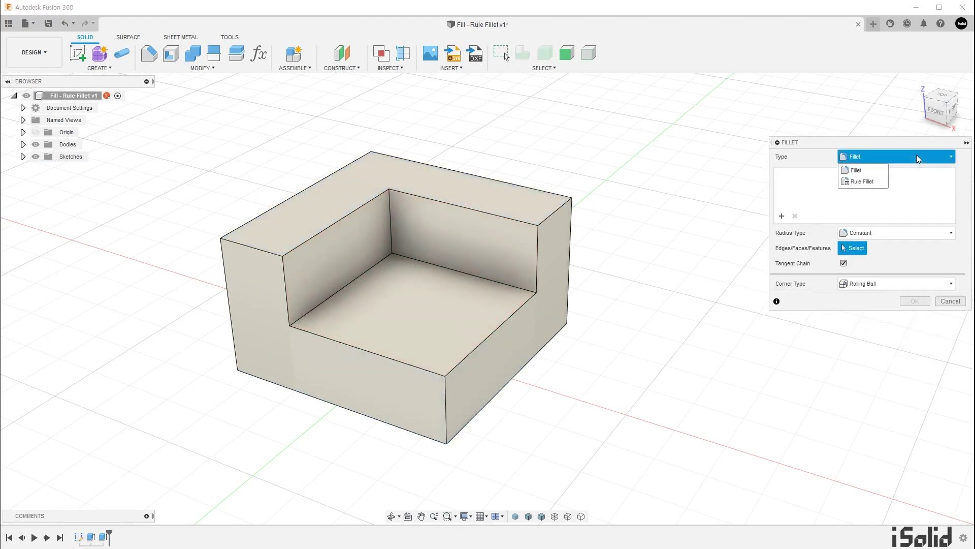
left_click(882, 182)
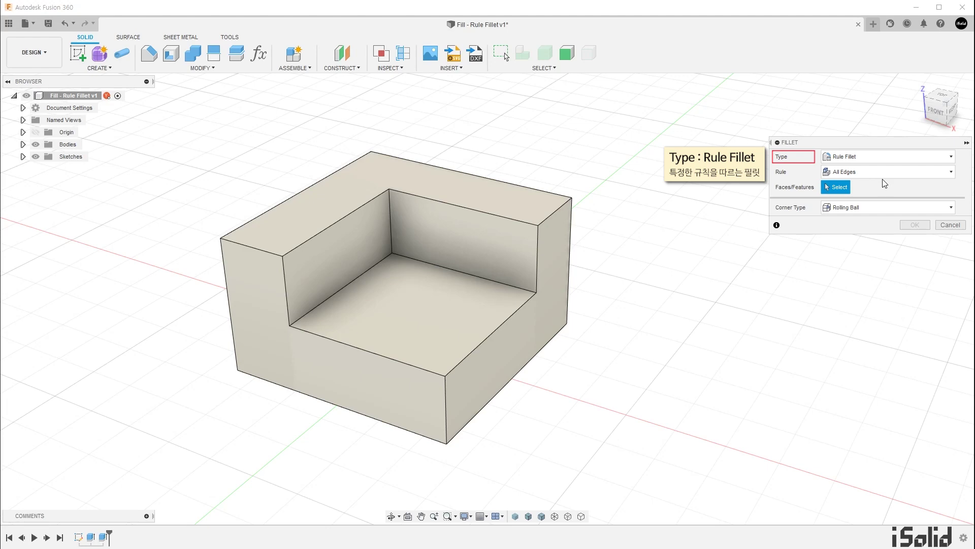
left_click(891, 174)
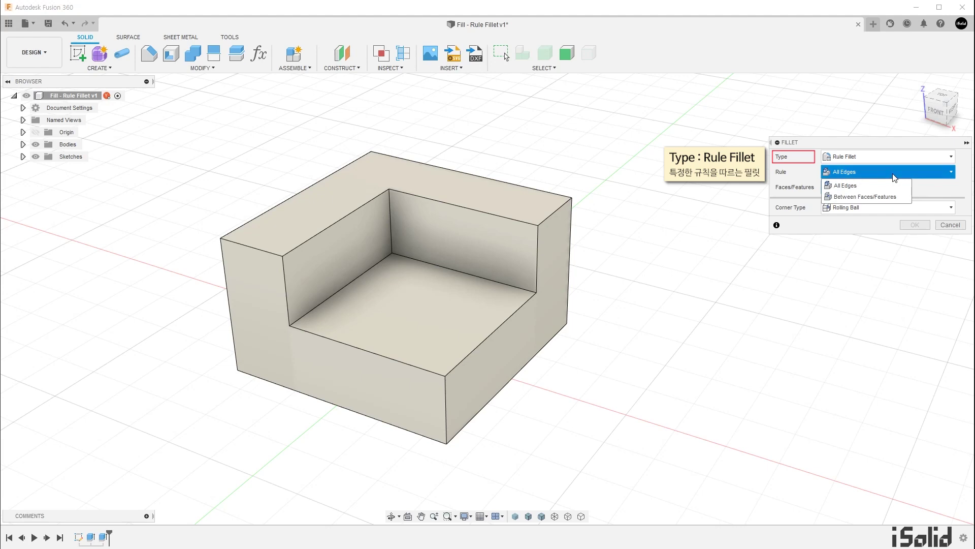
left_click(919, 187)
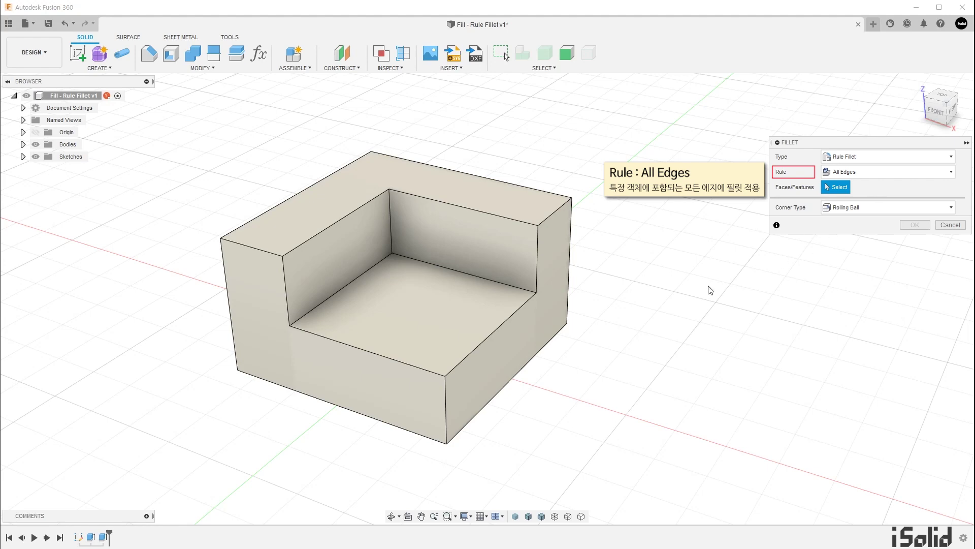
left_click(468, 318)
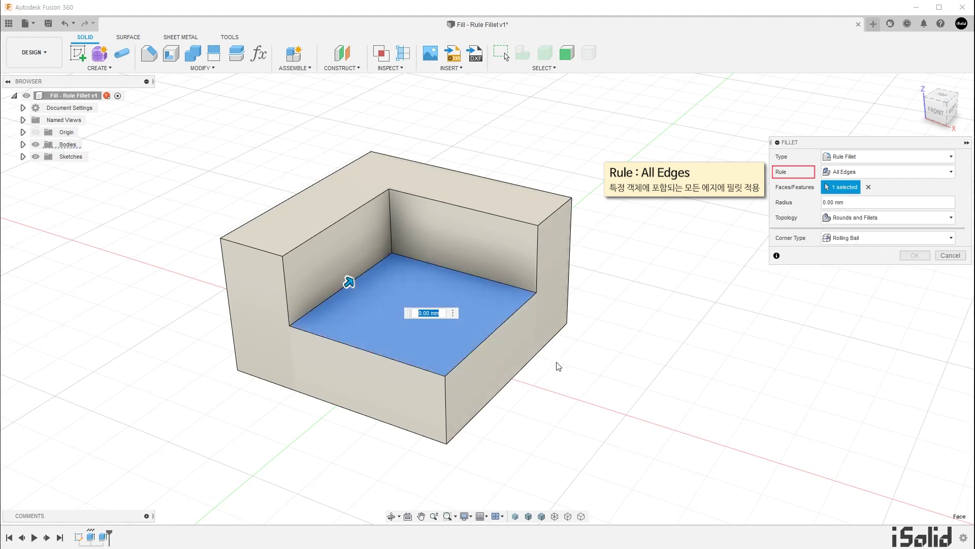
type("2")
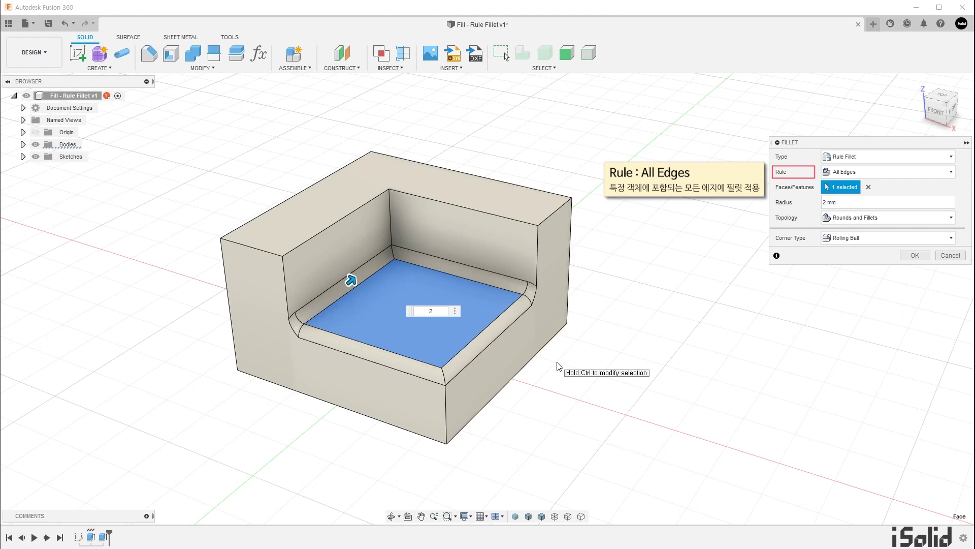
Switch the topology of the floor face's rule fillet to Rounds Only and then to Fillets Only
left_click(909, 219)
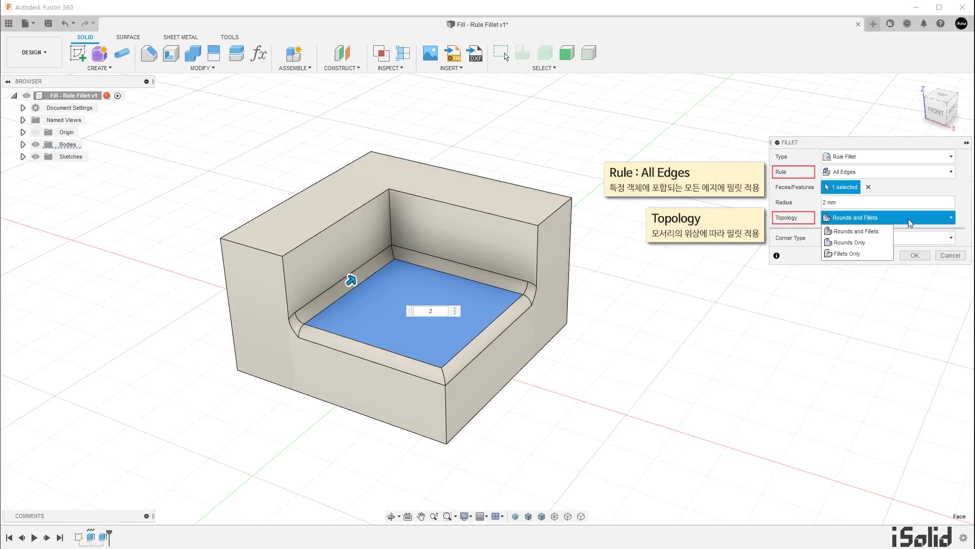
left_click(908, 218)
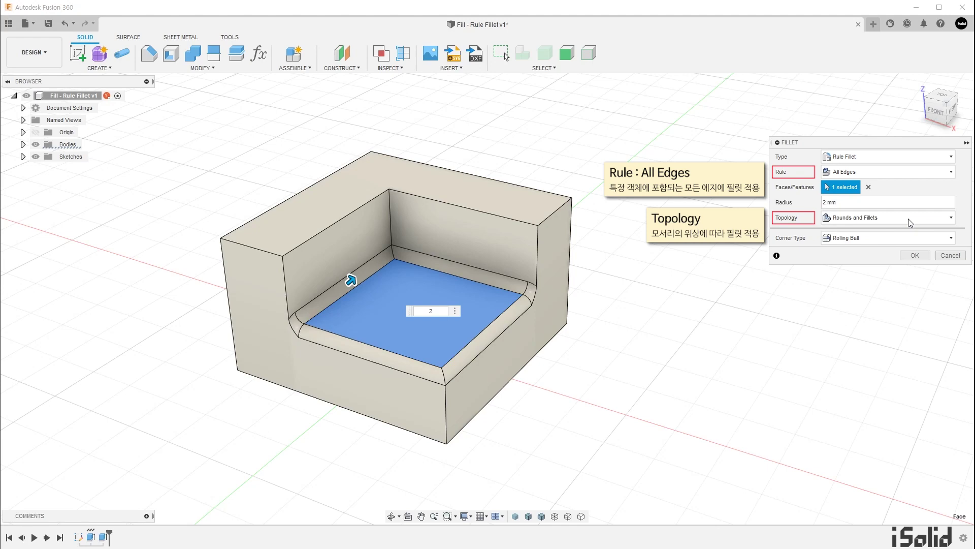
left_click(909, 218)
left_click(884, 242)
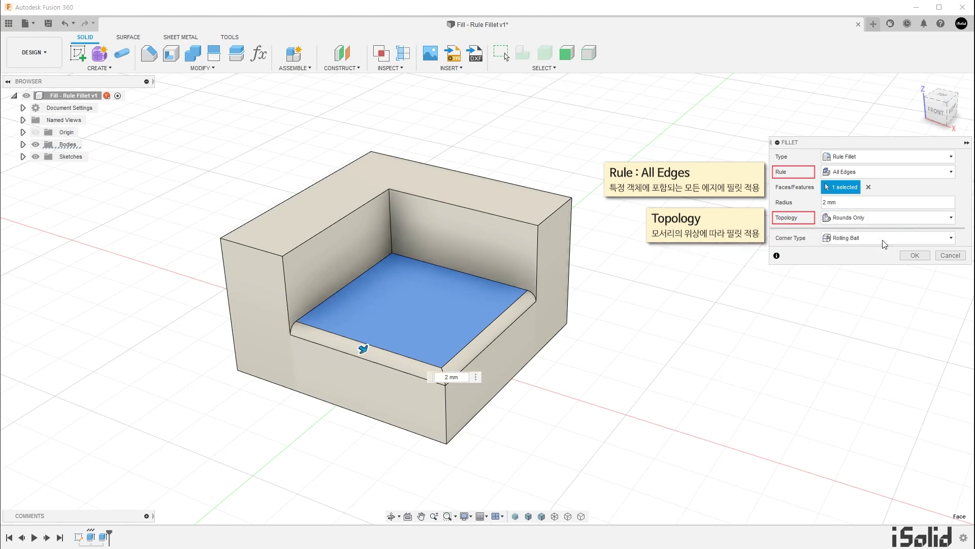
left_click(894, 219)
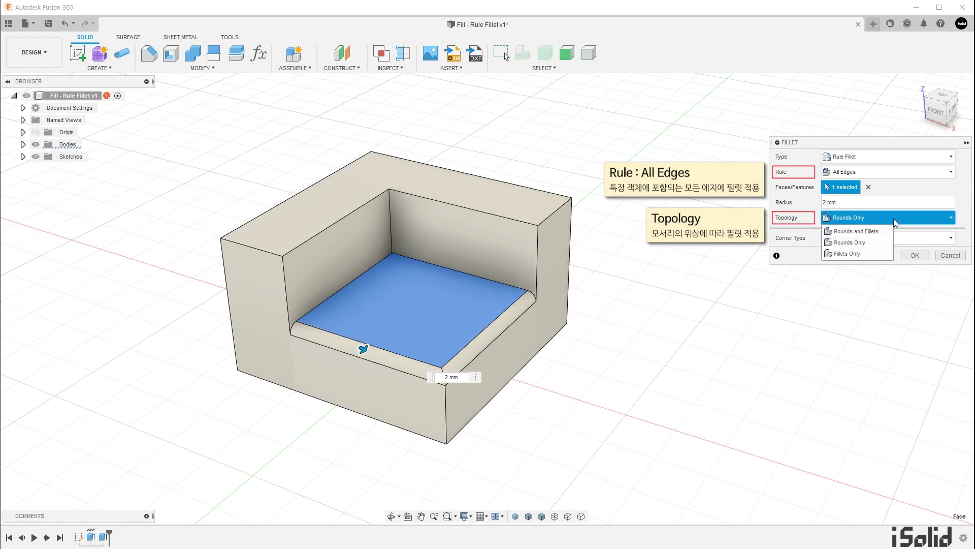
left_click(879, 252)
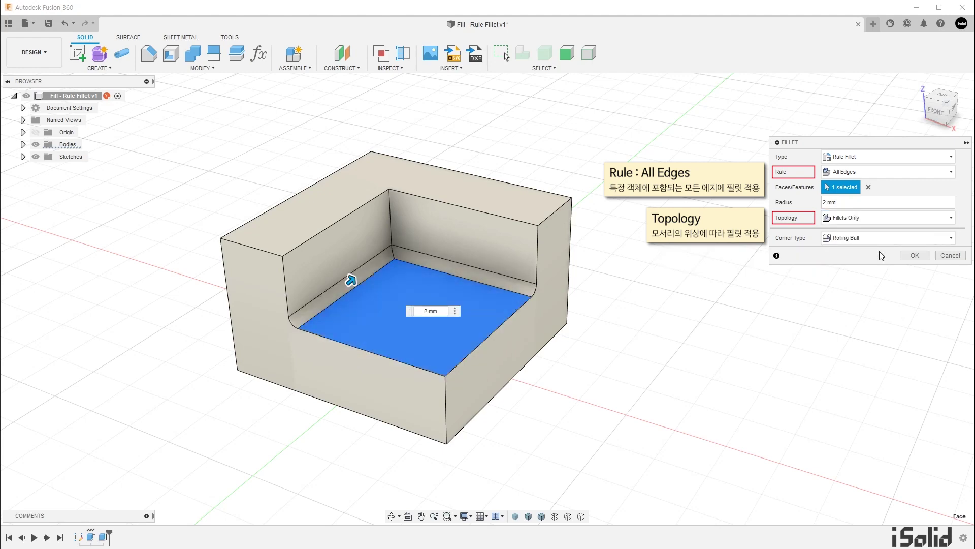
Replace the selected floor face with the whole pocket cut feature and set the rule fillet radius to 2 mm
left_click(868, 187)
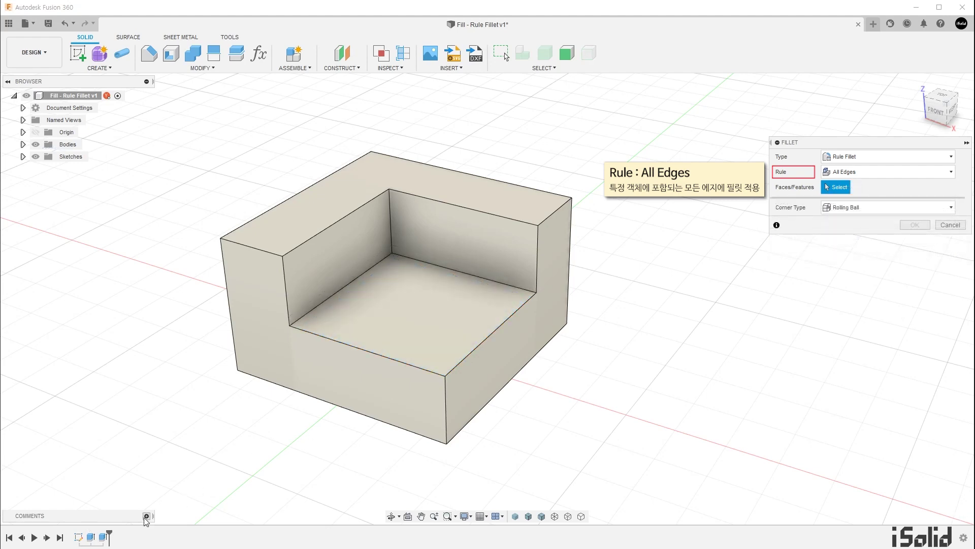
left_click(417, 312)
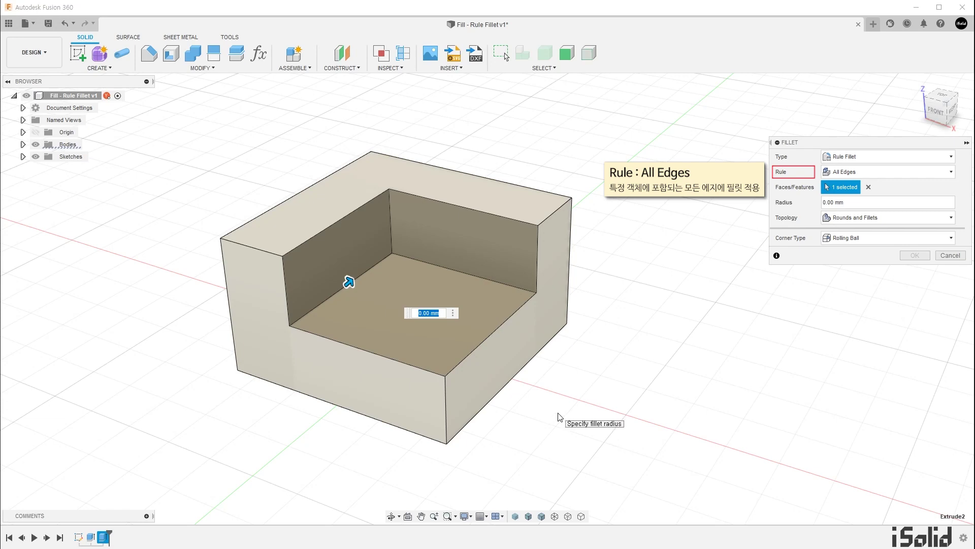
type("2")
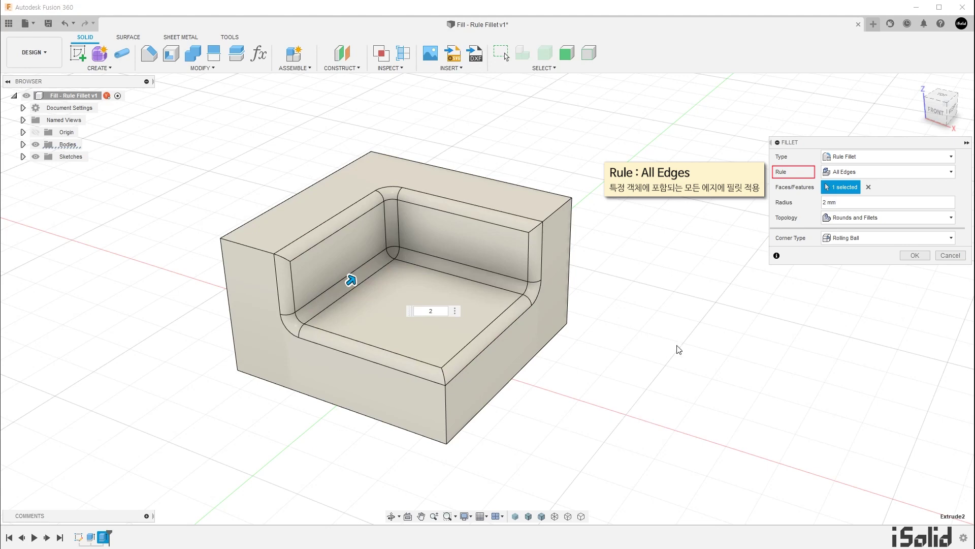
Try the Rounds Only and then the Fillets Only topology on the pocket cut feature's rule fillet
left_click(916, 218)
left_click(872, 232)
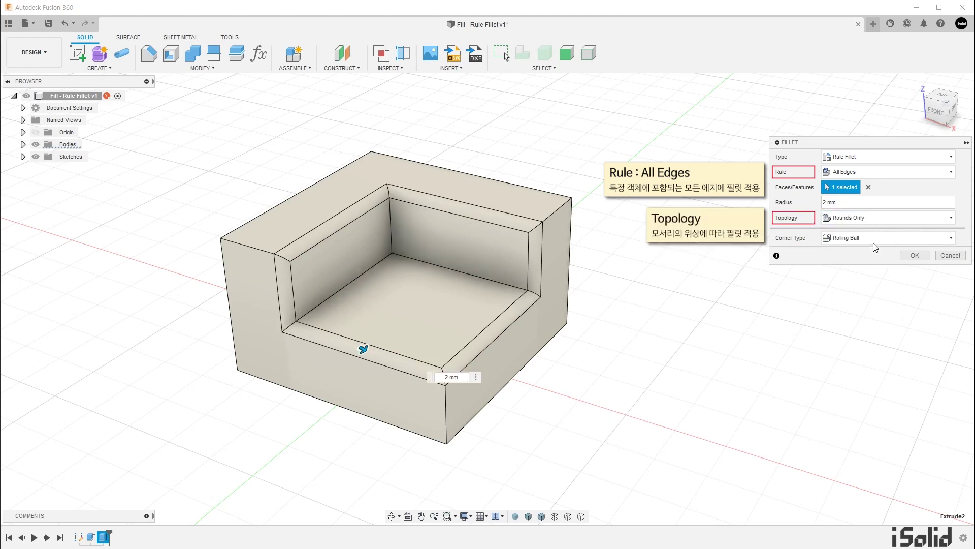
left_click(888, 218)
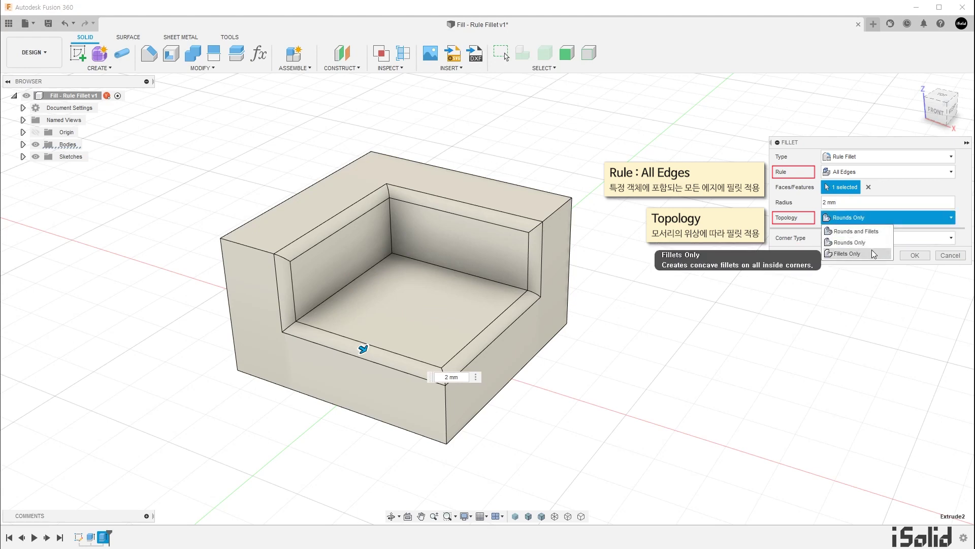
left_click(872, 247)
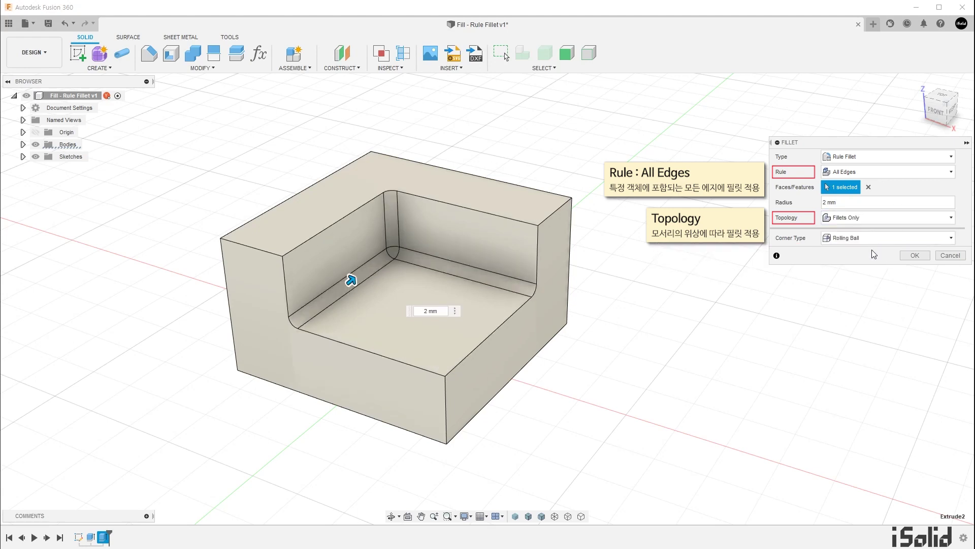
Clear the selection, set the rule to Between Faces/Features, and pick the top face and both inner pocket walls as the first set
left_click(869, 187)
left_click(894, 174)
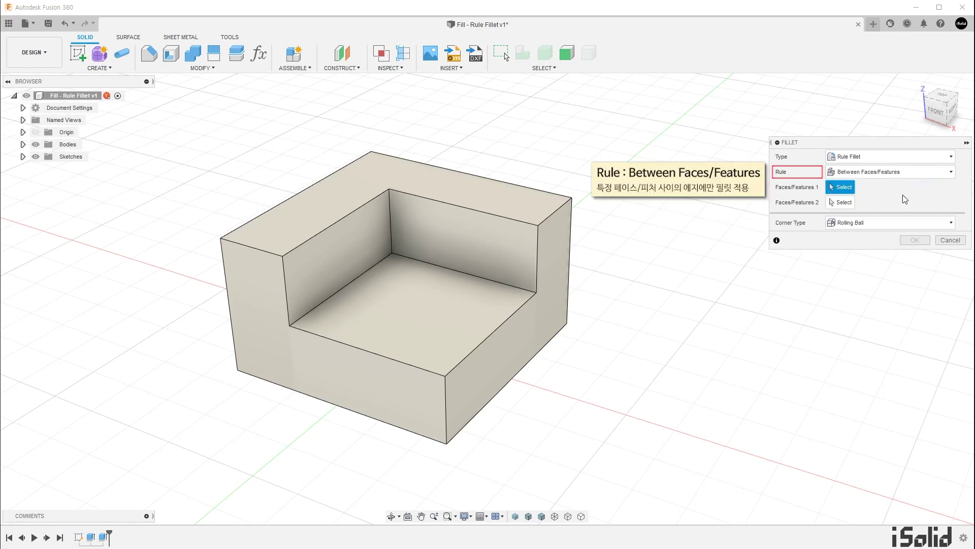
left_click(452, 191)
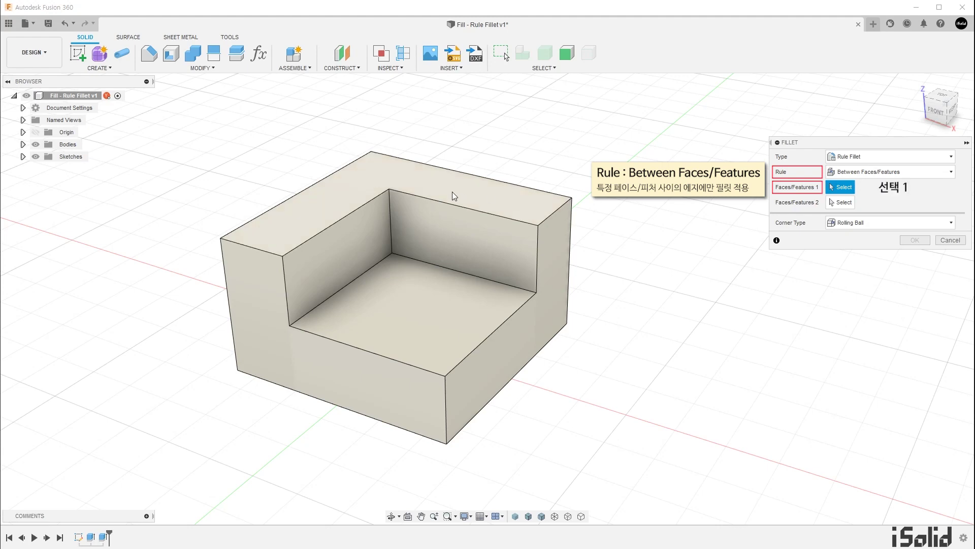
left_click(416, 221)
left_click(370, 236)
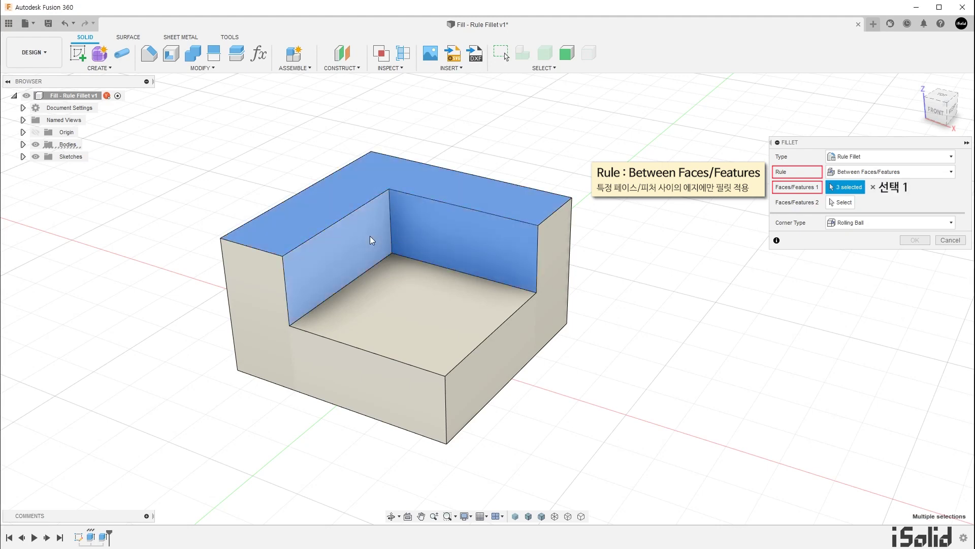
Pick the pocket floor and the block's two visible outer side faces as the second set, and set the radius to 2 mm
left_click(832, 201)
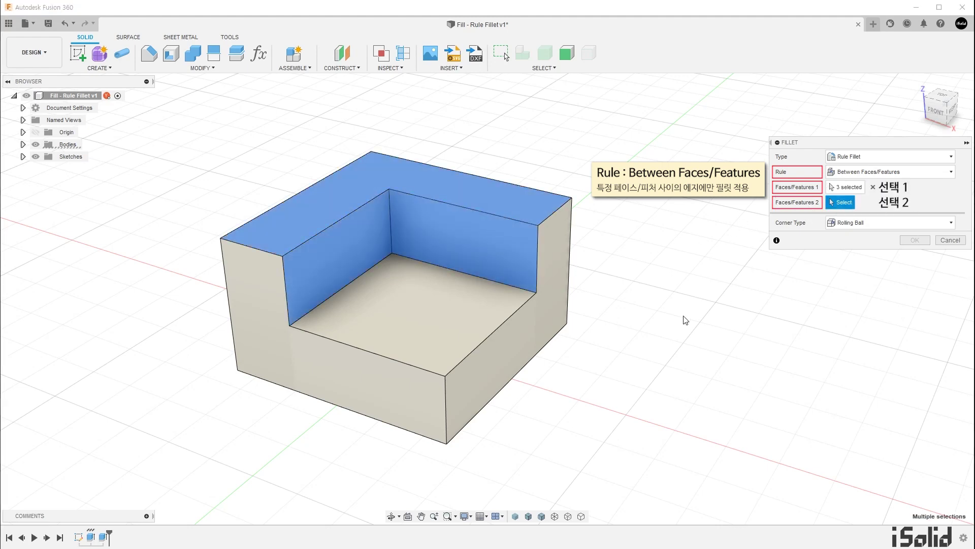
left_click(543, 328)
left_click(447, 337)
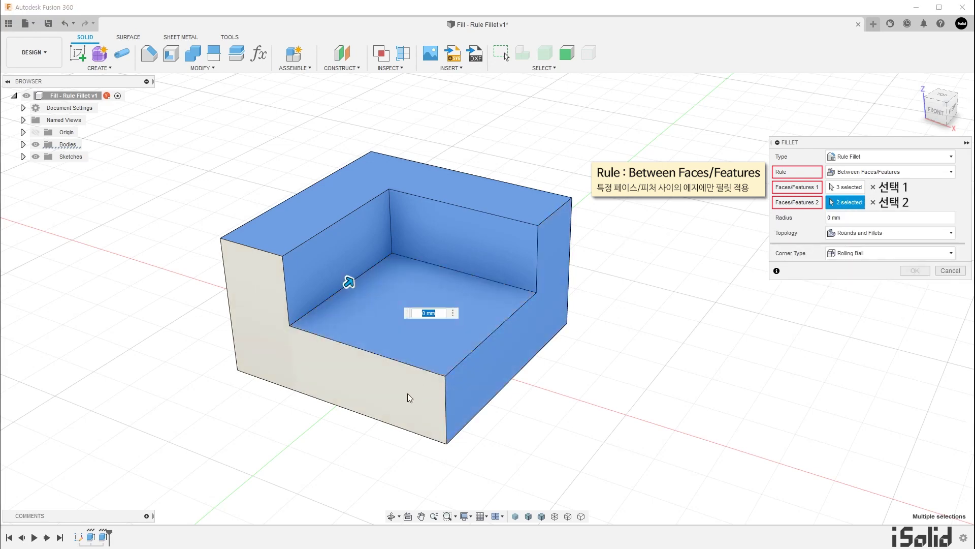
left_click(407, 393)
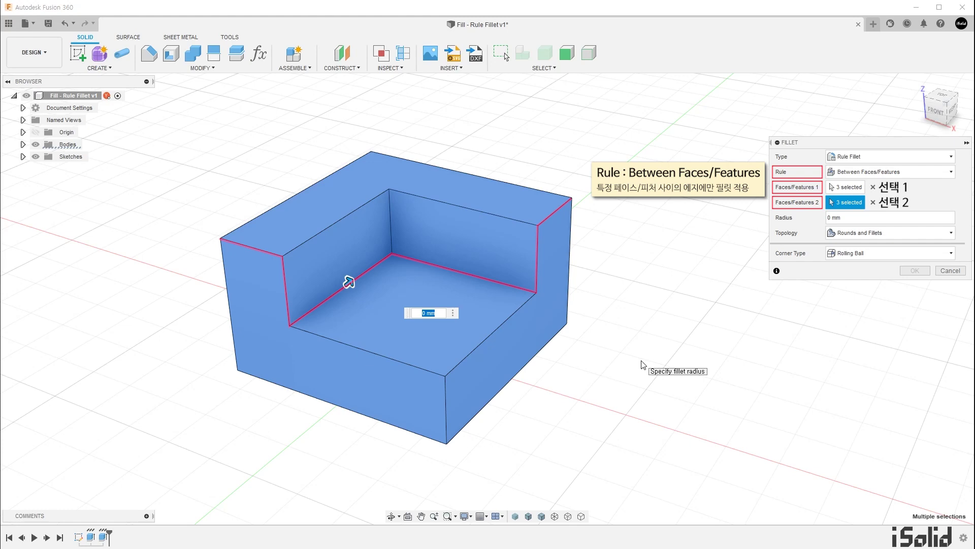
type("2")
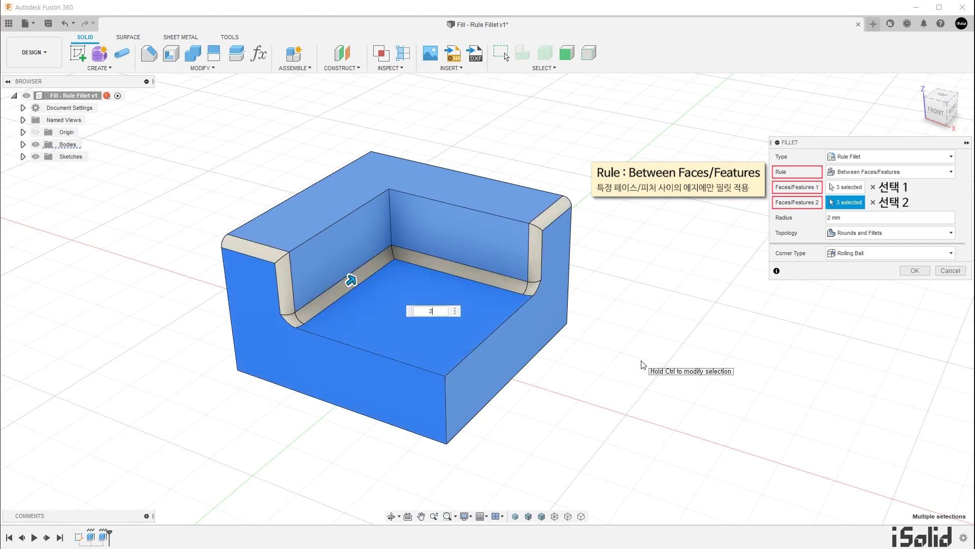
Change the between-faces fillet's topology to Rounds Only and then to Fillets Only
left_click(898, 232)
left_click(885, 256)
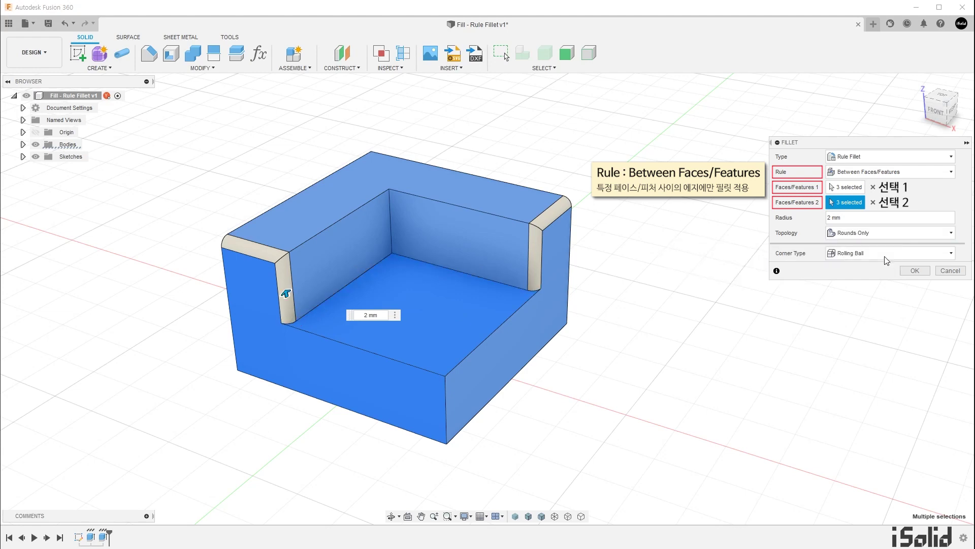
left_click(890, 234)
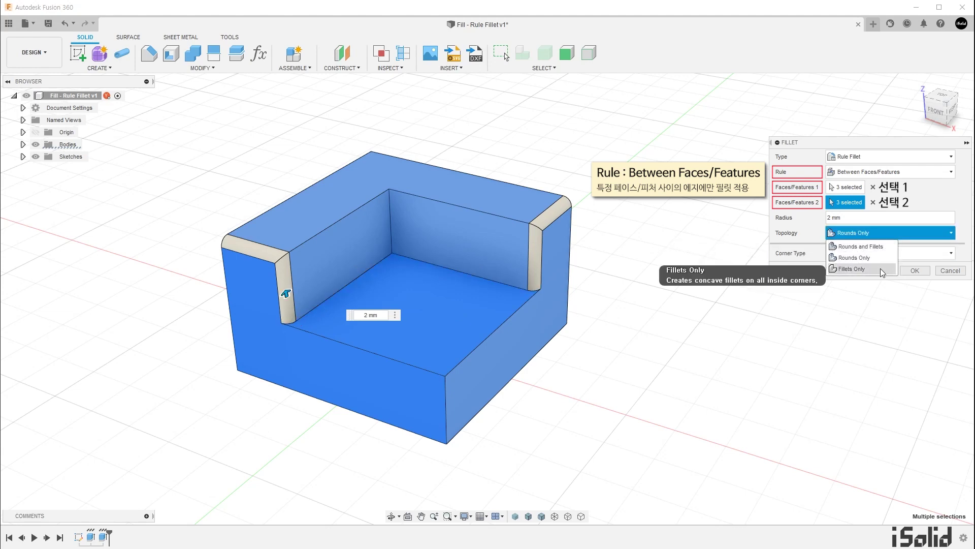
left_click(882, 269)
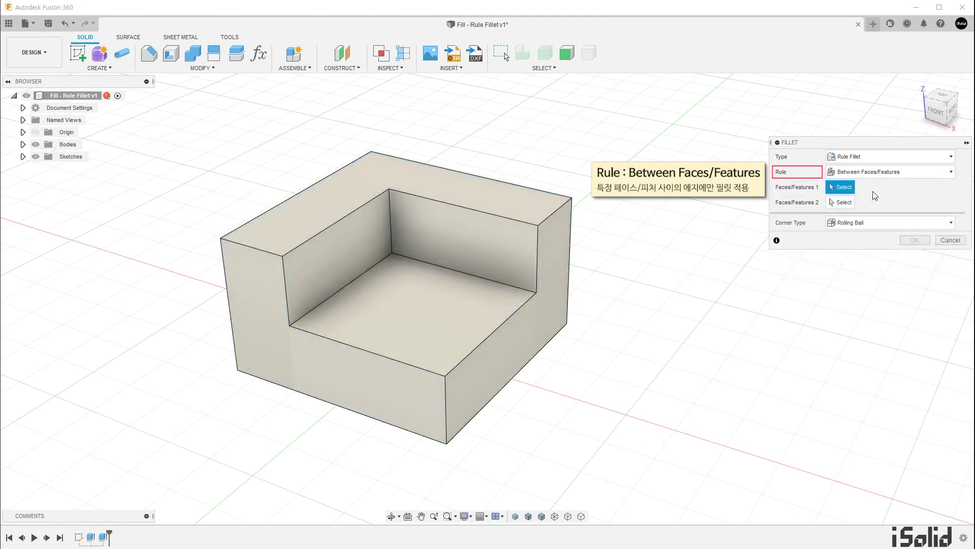
Pick the block's base extrusion as the first feature set and the pocket cut as the second, with a 2 mm radius
left_click(91, 537)
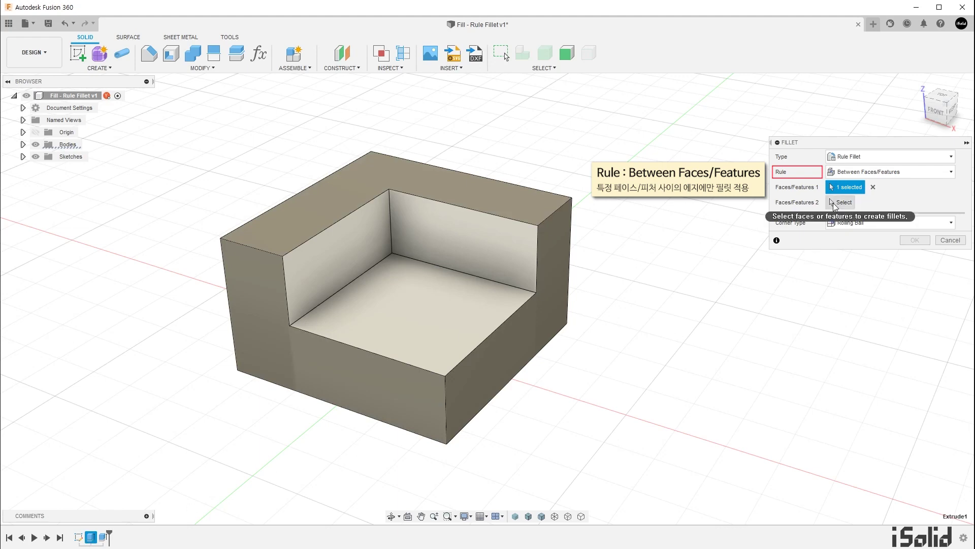
left_click(833, 203)
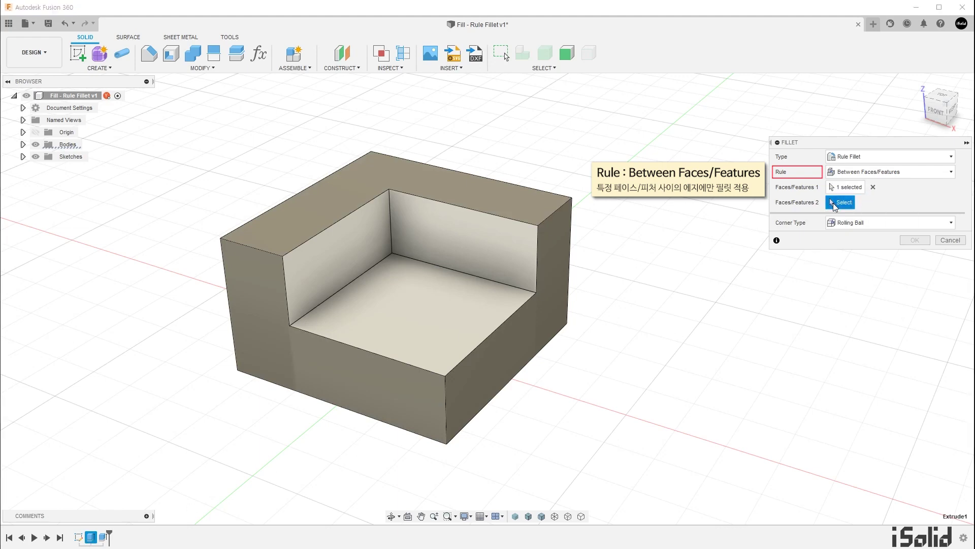
left_click(102, 537)
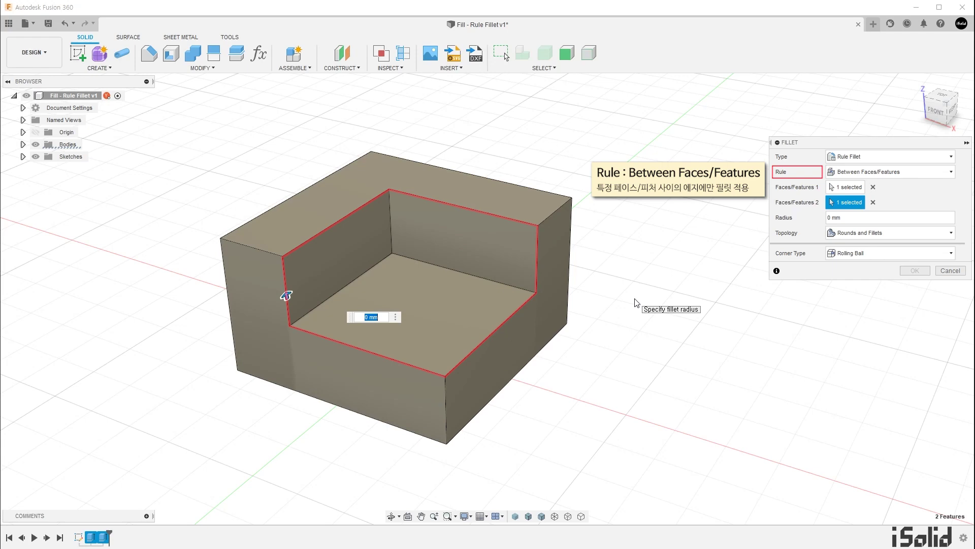
type("2")
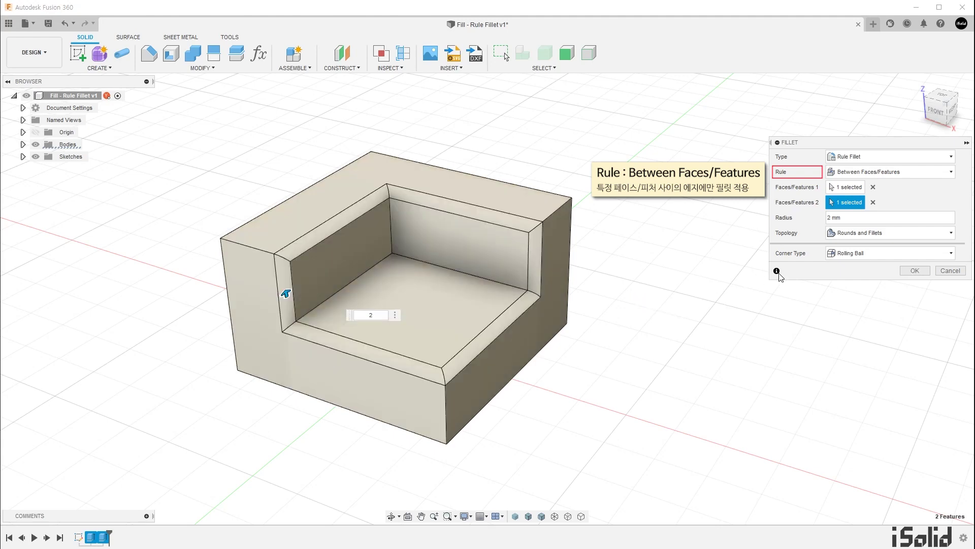
Switch the topology between the two features to Rounds Only and then Fillets Only, and open the error details
left_click(900, 235)
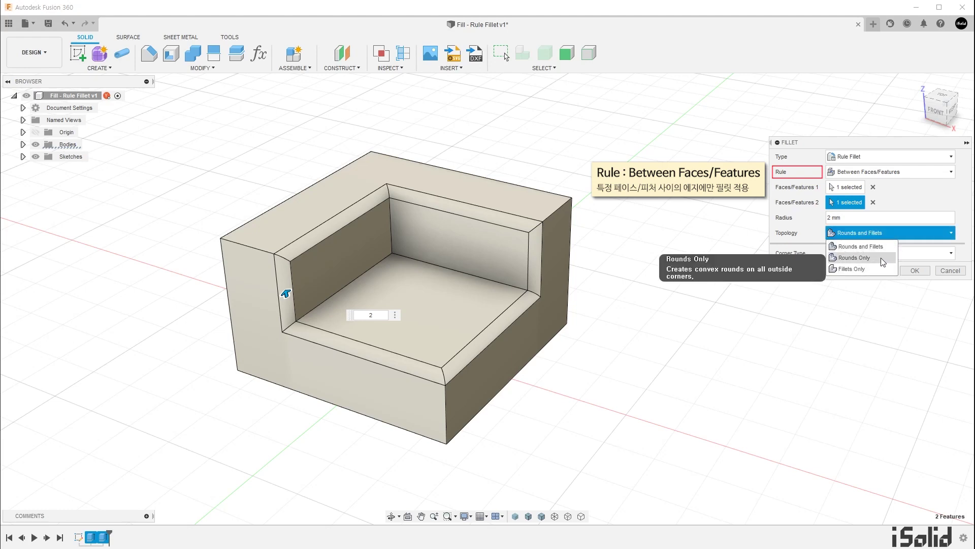
left_click(884, 263)
left_click(891, 237)
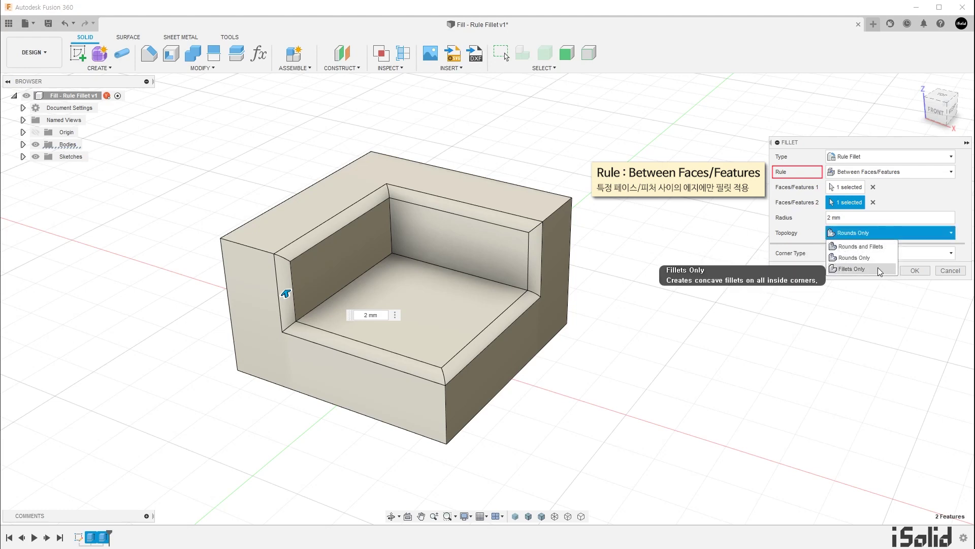
left_click(878, 268)
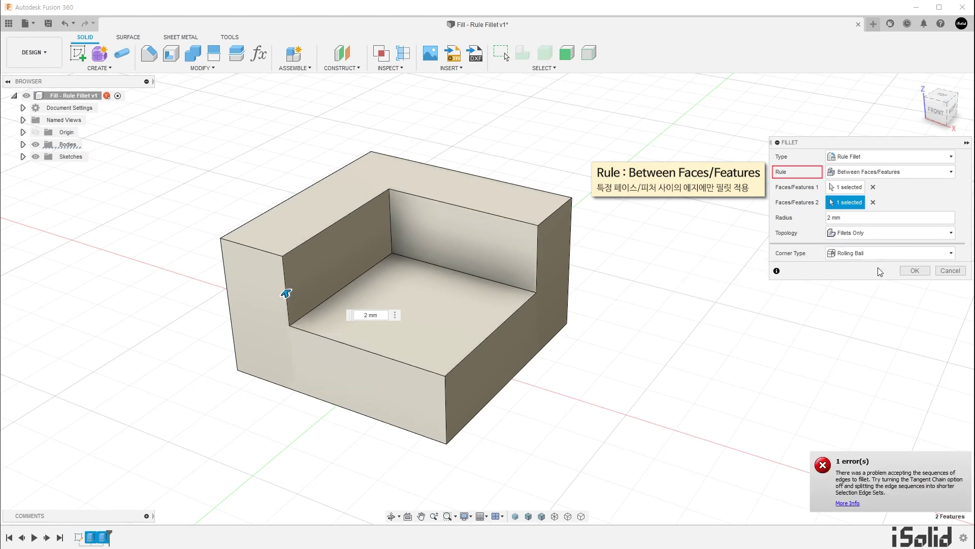
left_click(825, 468)
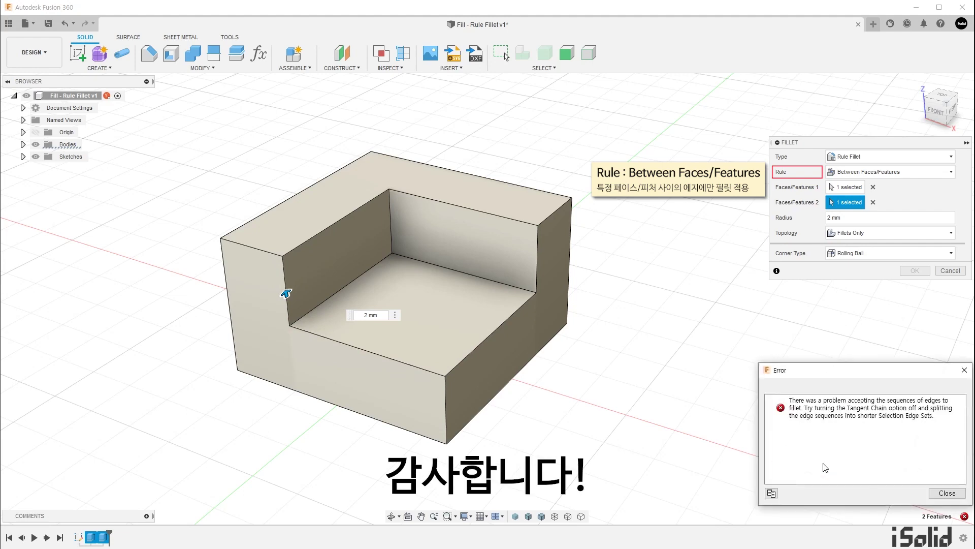